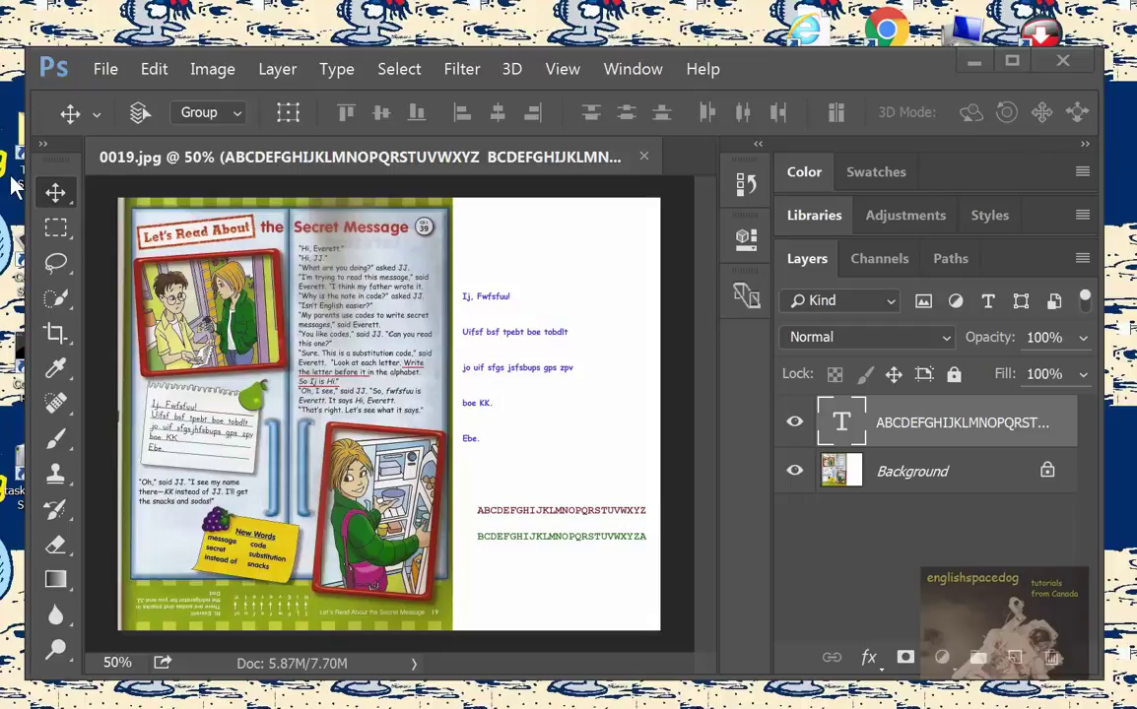
# Maximize the Photoshop window so the 0019.psd page fills the screen
pyautogui.click(1023, 73)
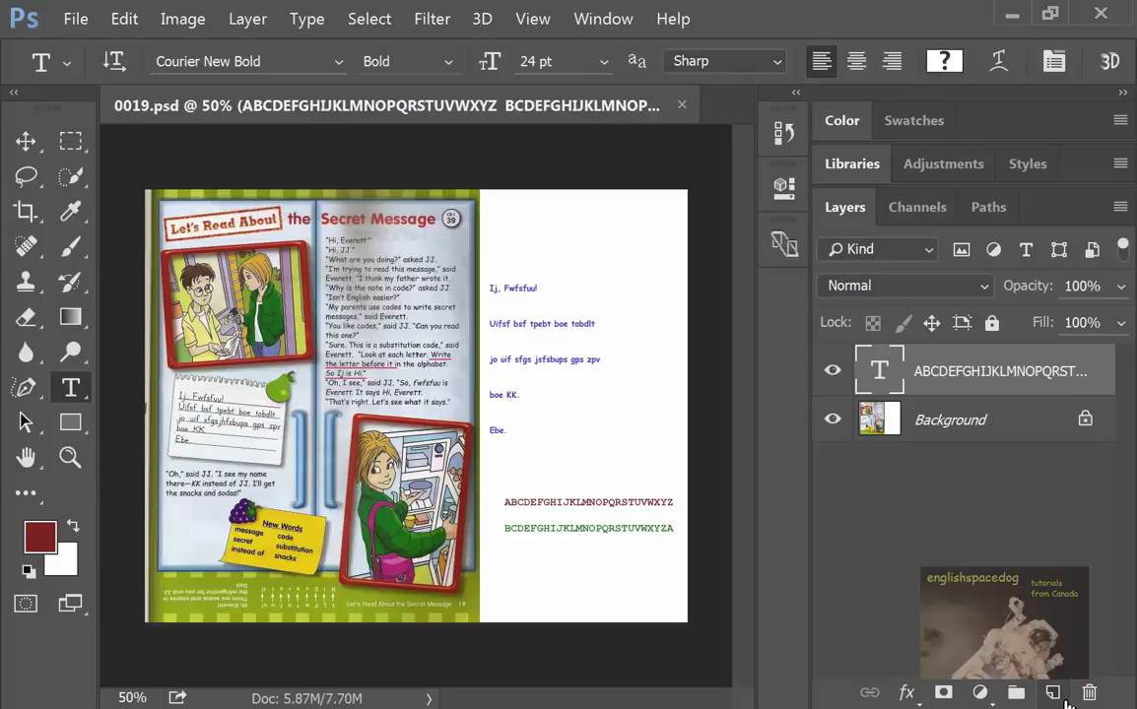
# Add a new layer and type the line HELLO WORLD. below the cipher key
pyautogui.click(1053, 692)
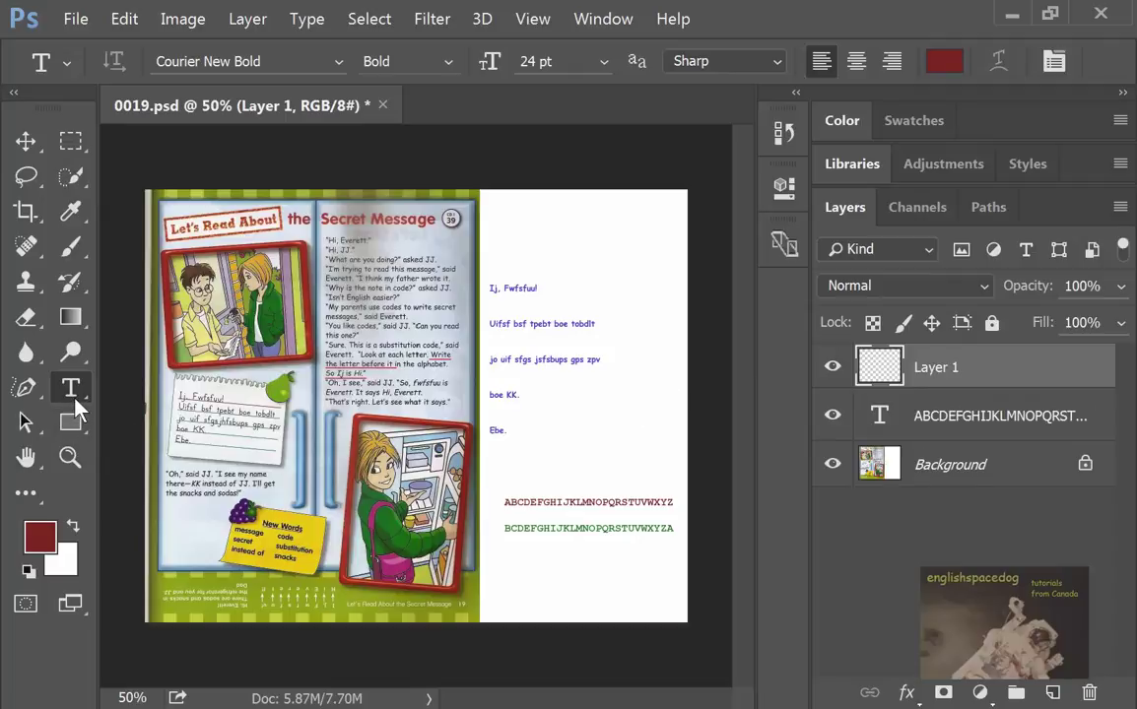
pyautogui.click(505, 589)
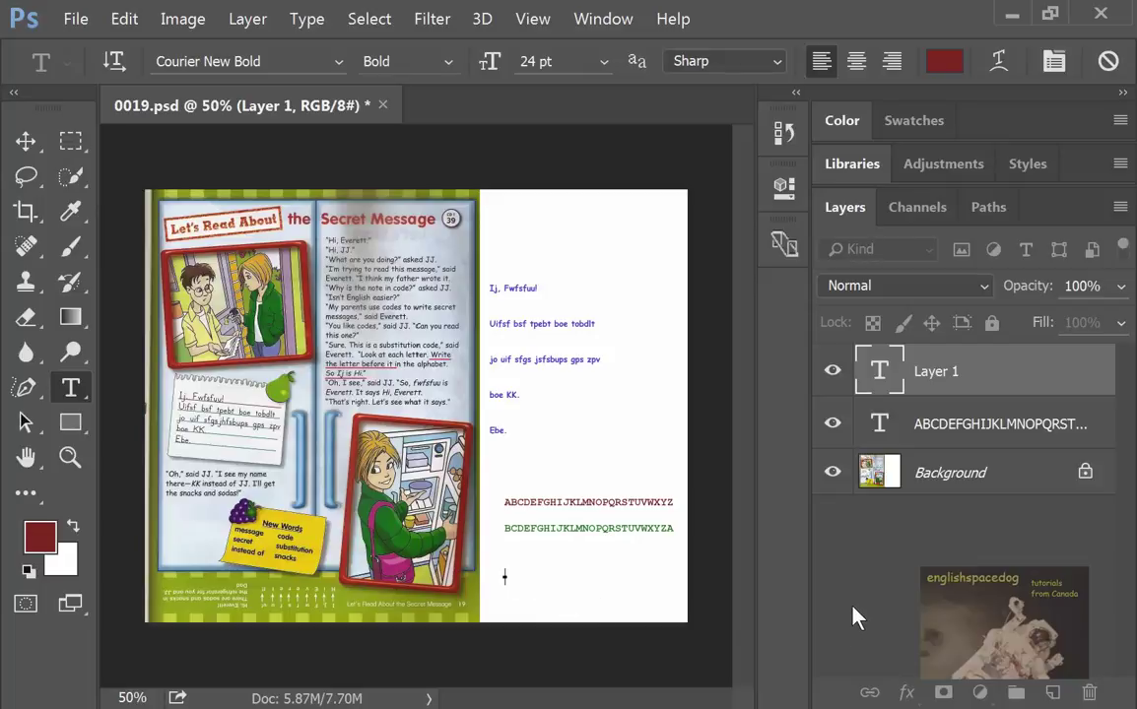
pyautogui.write('HELL')
pyautogui.write('O WOR')
pyautogui.write('LD')
pyautogui.write('.')
pyautogui.press('Return')
# Set the text colour to green for the next line
pyautogui.click(947, 63)
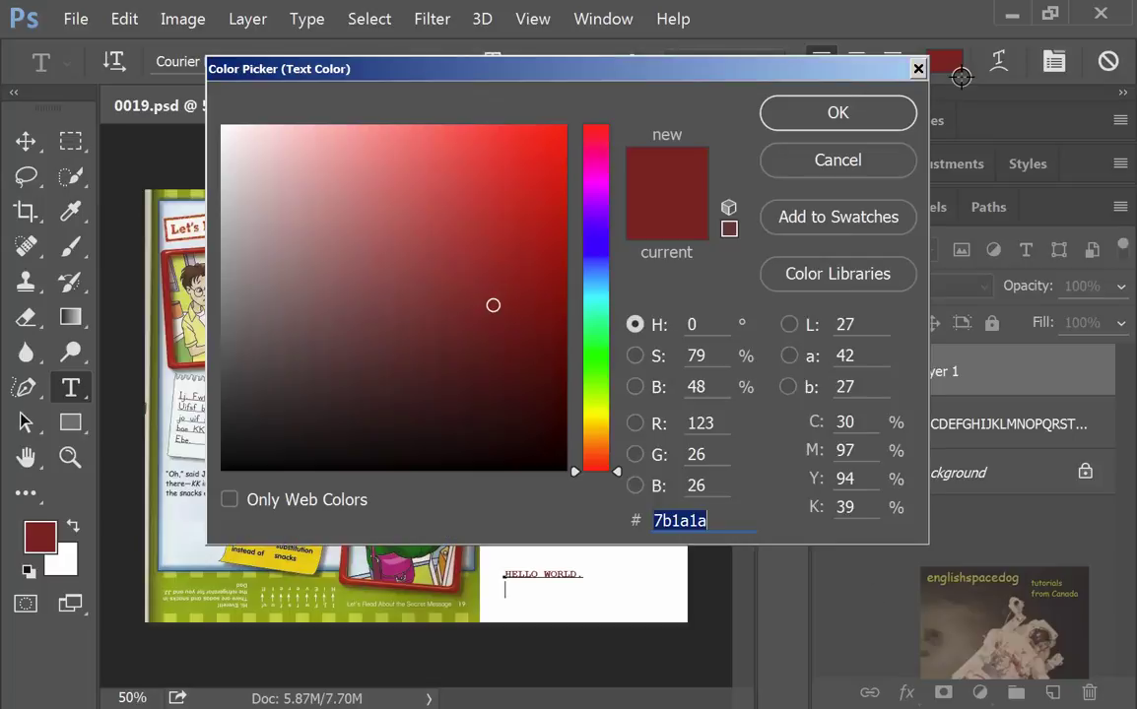
pyautogui.click(596, 362)
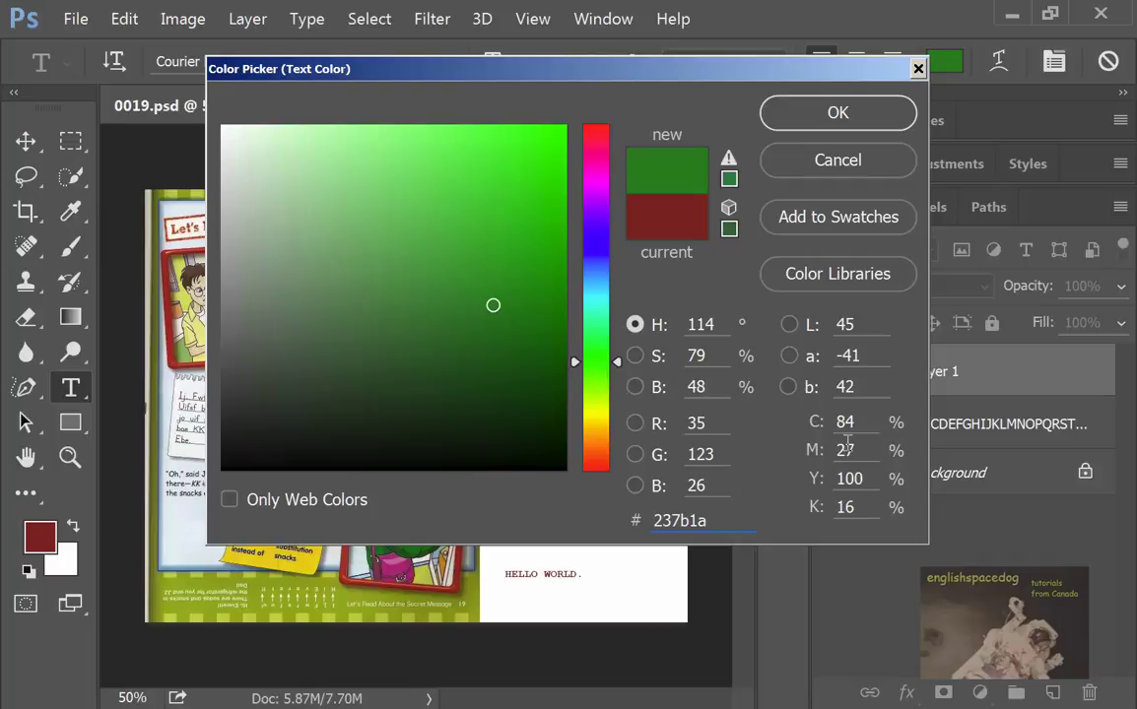
pyautogui.click(830, 123)
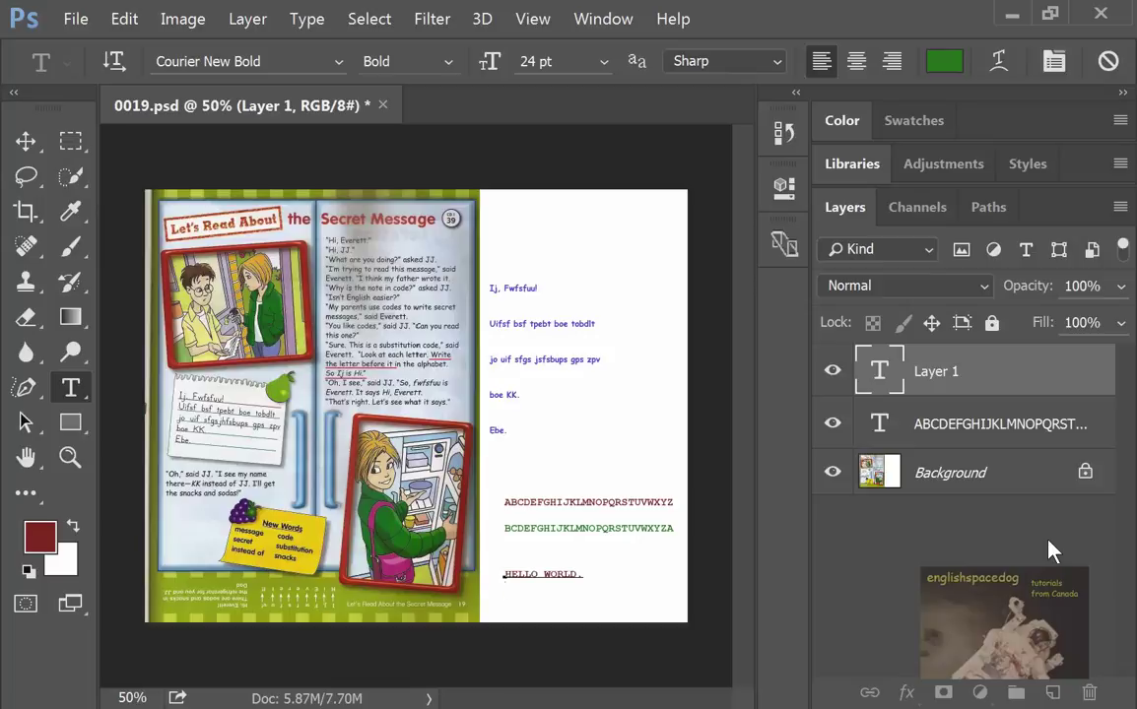
# Type the coded line IFMMP XPSME. under HELLO WORLD. and commit the text layer
pyautogui.write('I')
pyautogui.write('F')
pyautogui.write('M')
pyautogui.write('M')
pyautogui.write('P')
pyautogui.write('X')
pyautogui.write('F')
pyautogui.write('S')
pyautogui.write('M')
pyautogui.write('E.')
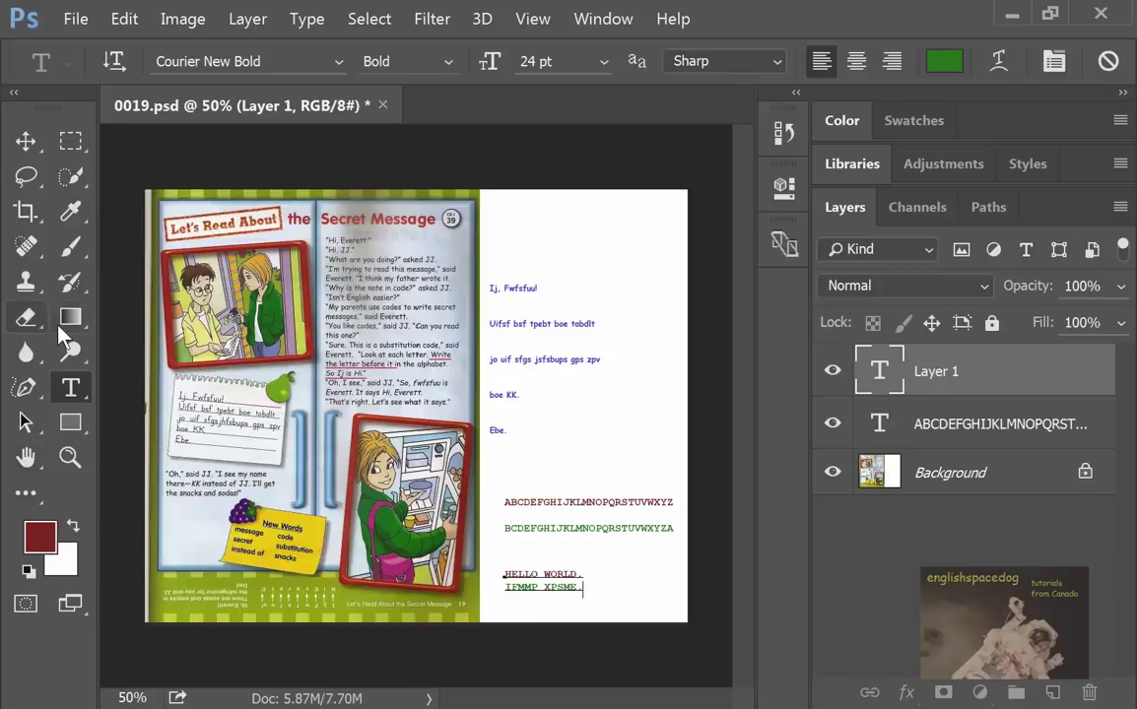
pyautogui.click(70, 247)
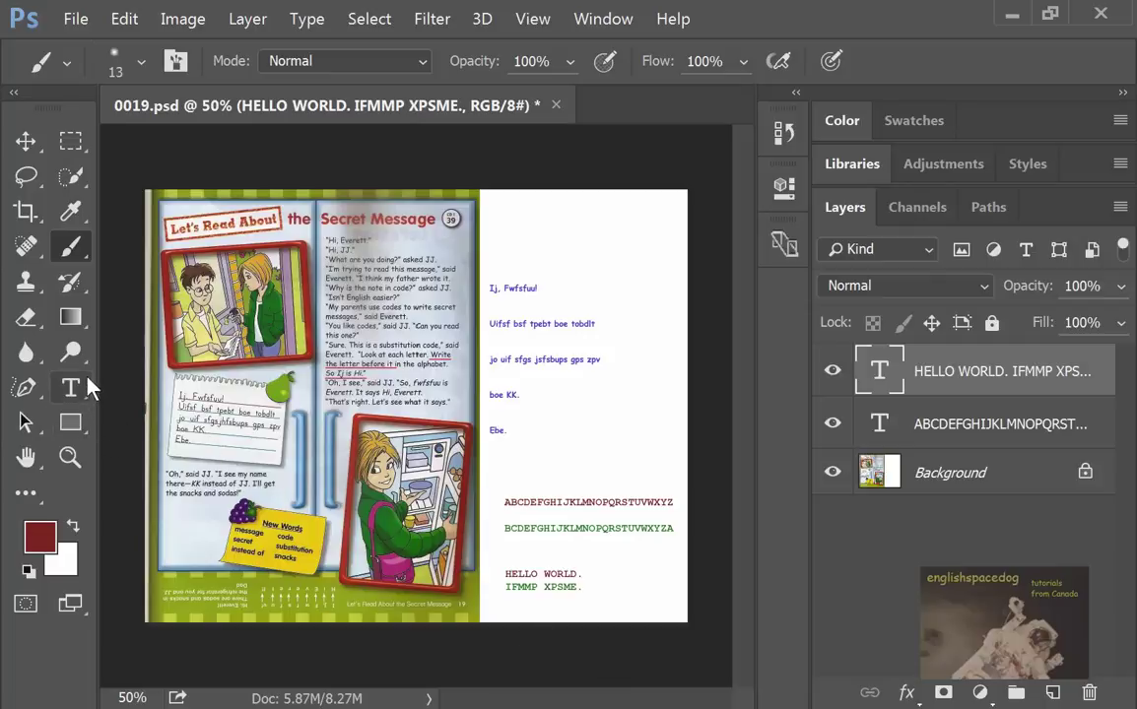
# Rasterize the type layer and erase the red HELLO WORLD. line, keeping IFMMP XPSME
pyautogui.click(26, 316)
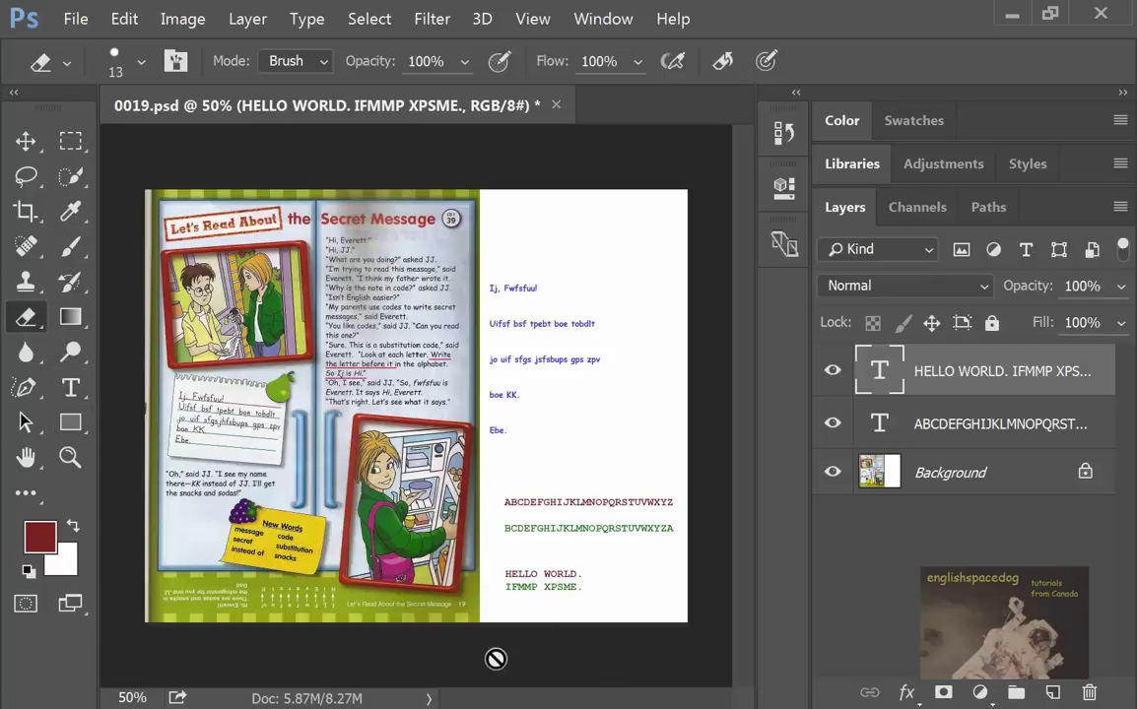
pyautogui.click(502, 580)
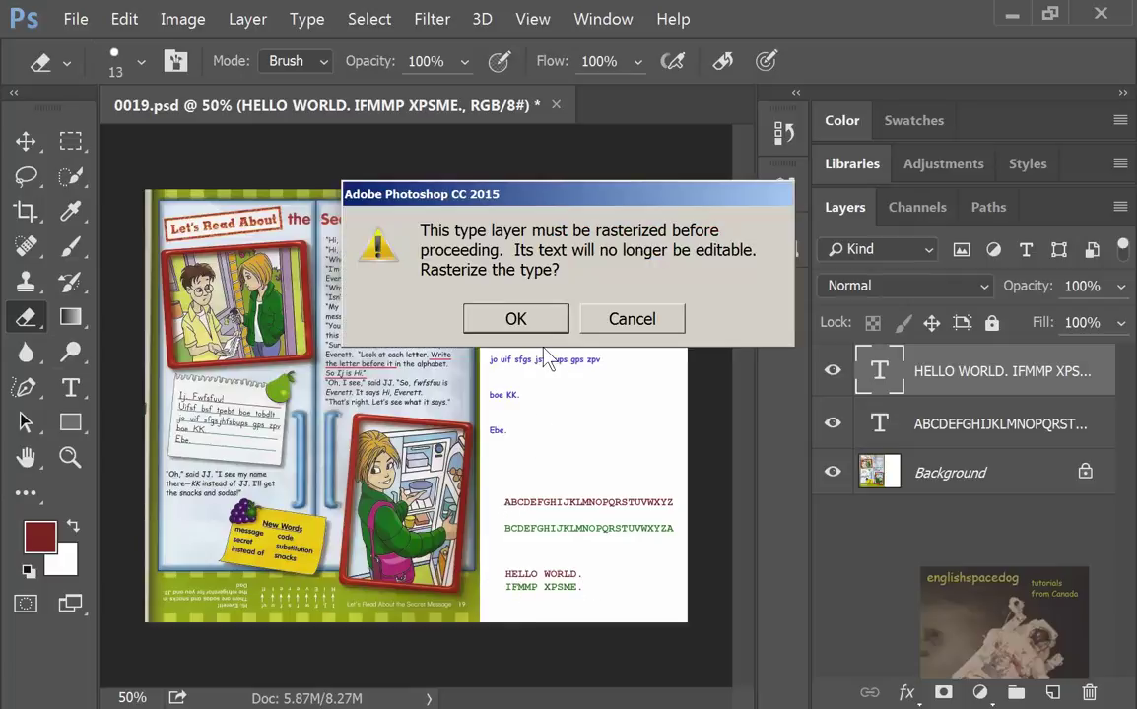
pyautogui.click(532, 318)
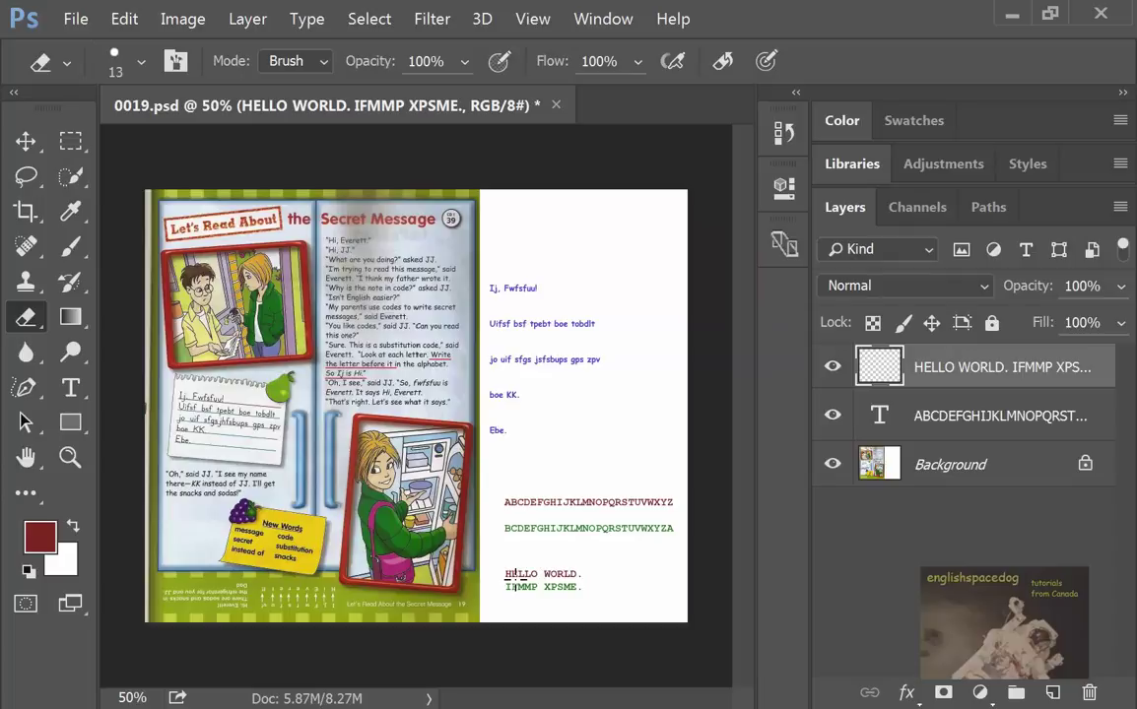
pyautogui.moveTo(513, 589)
pyautogui.mouseDown()
pyautogui.moveTo(533, 579)
pyautogui.moveTo(512, 575)
pyautogui.mouseUp()
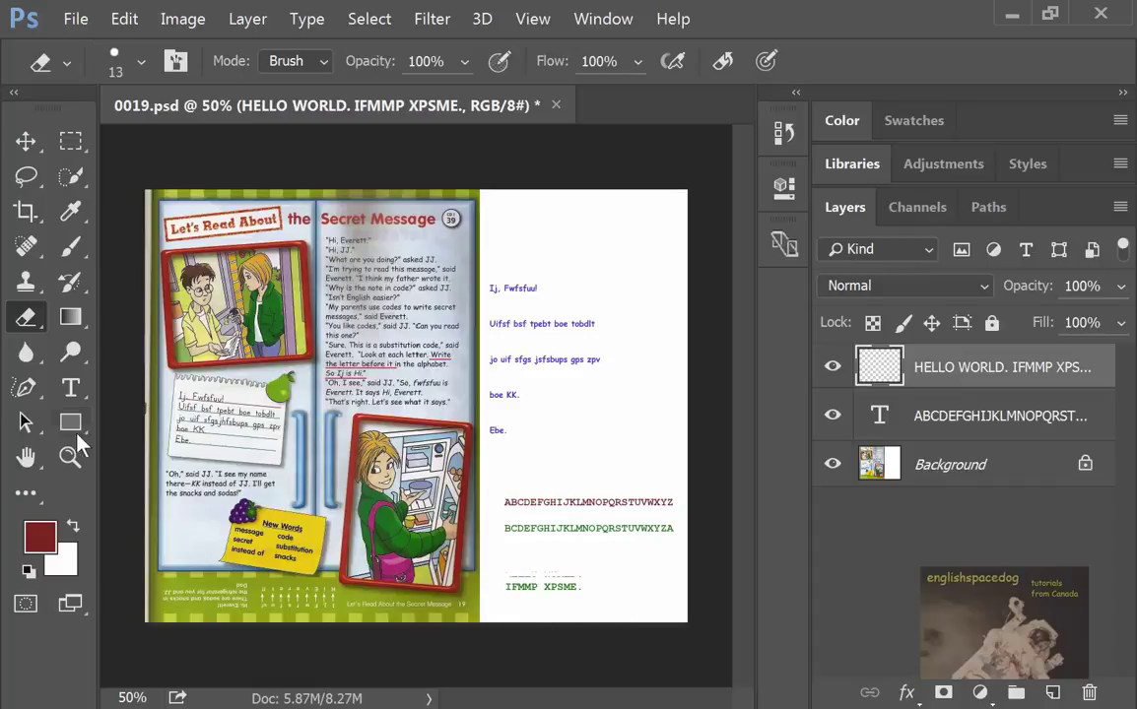
pyautogui.click(75, 396)
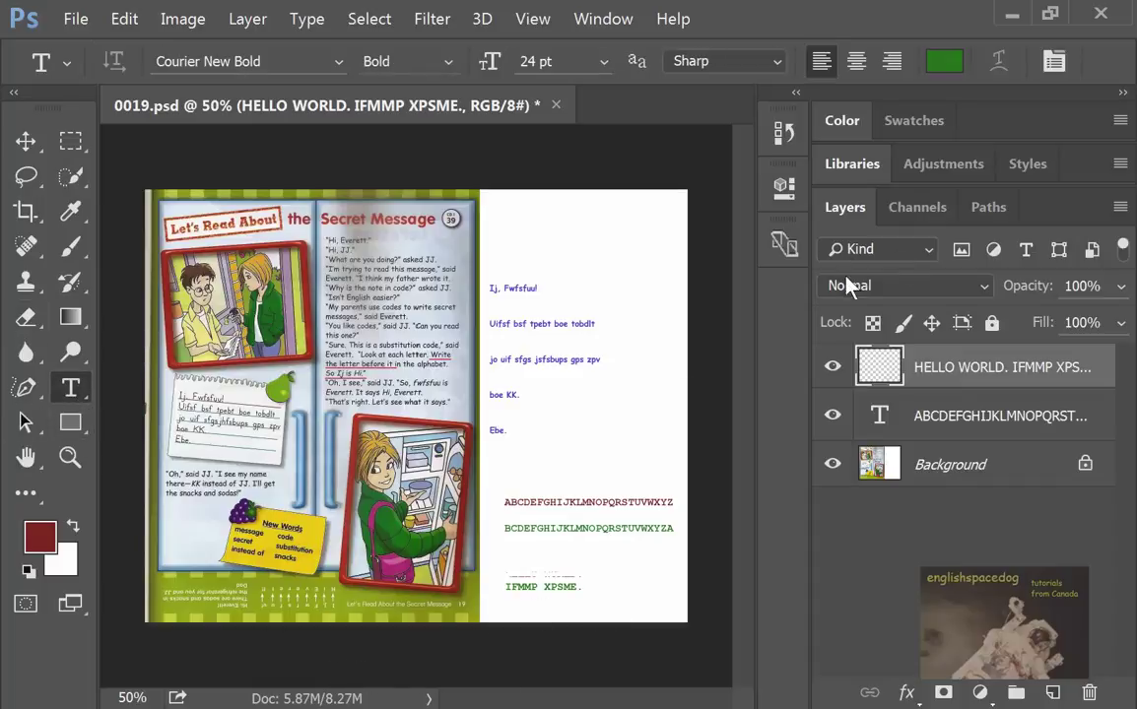
# Switch the text colour to blue and type HELLO WORLD. beneath IFMMP XPSME
pyautogui.click(943, 61)
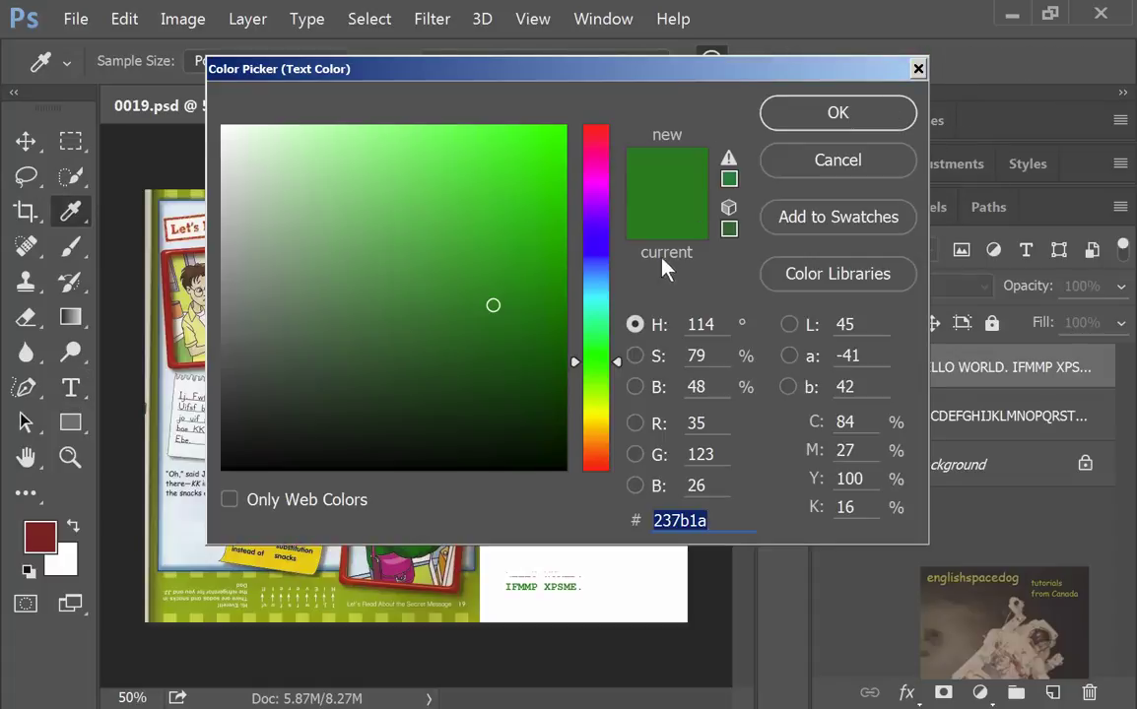
pyautogui.click(605, 254)
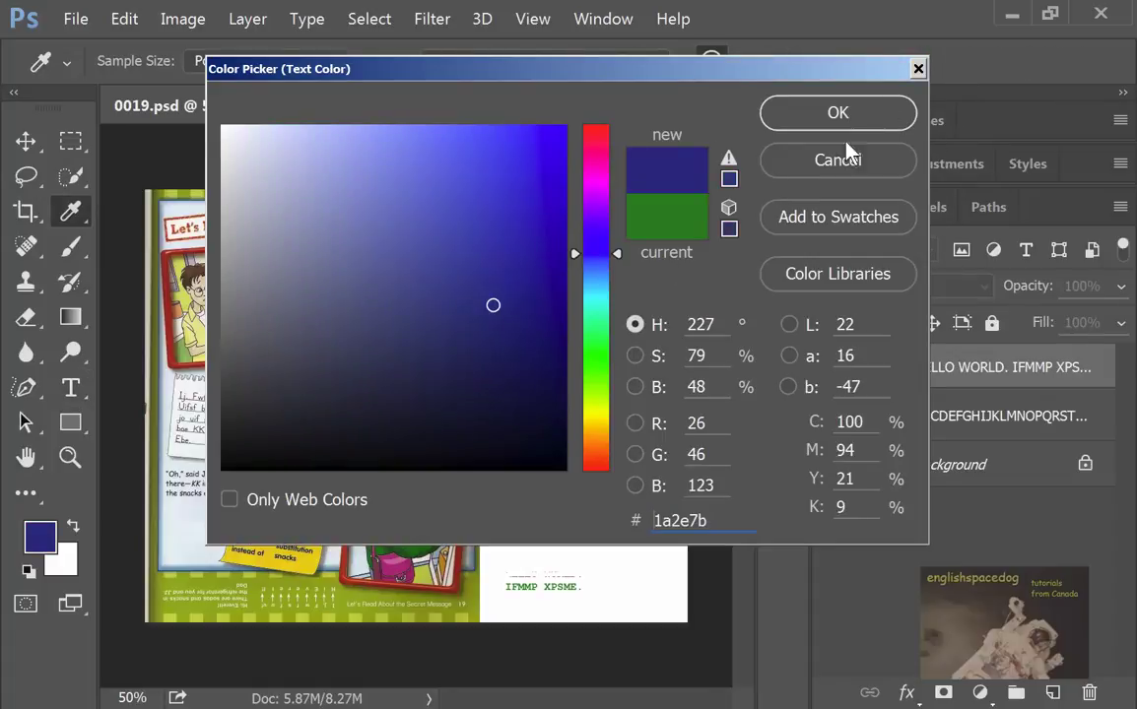
pyautogui.click(879, 116)
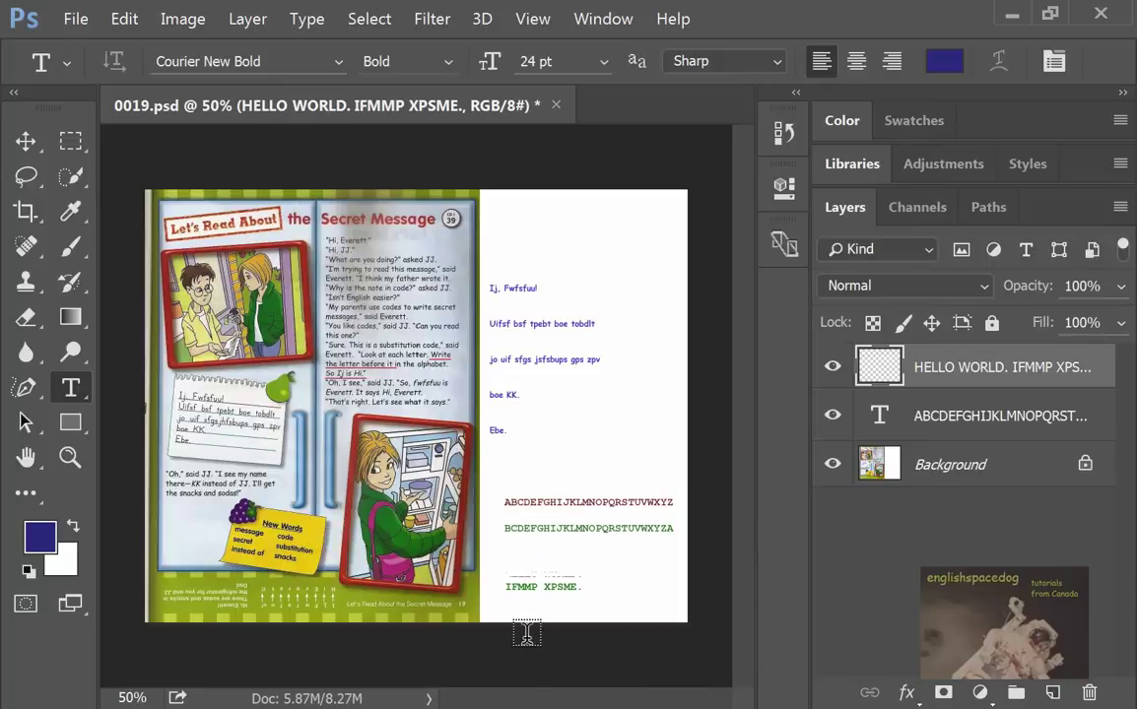
pyautogui.click(505, 608)
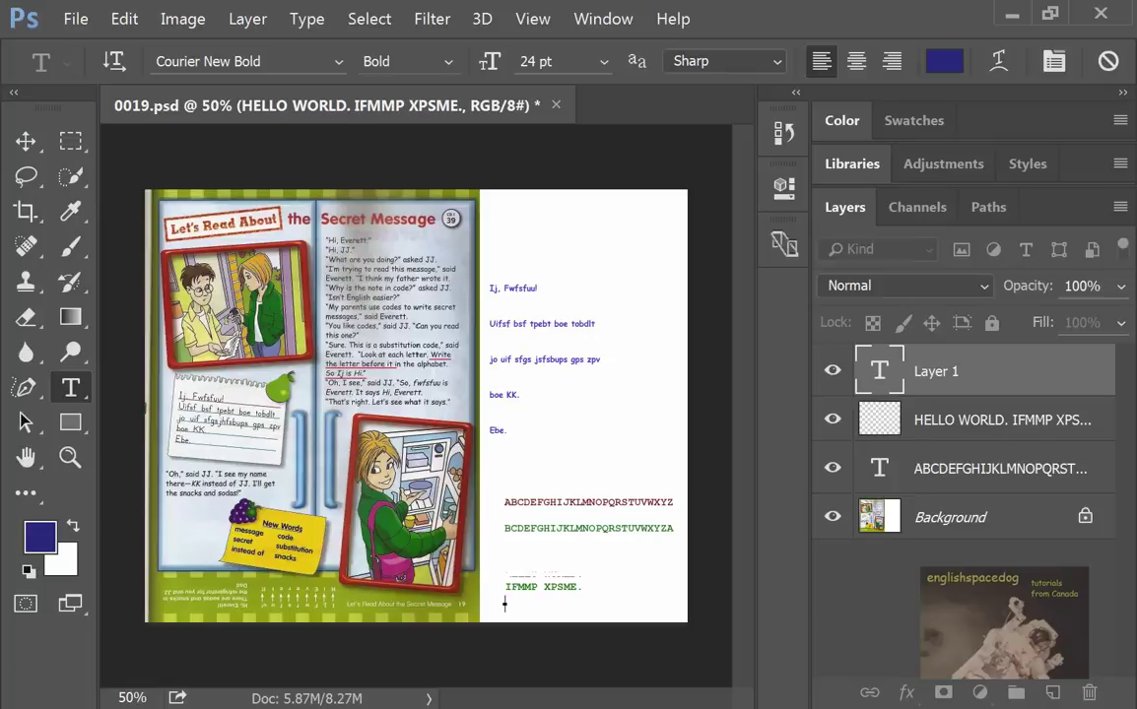
pyautogui.write('H')
pyautogui.write('E')
pyautogui.write('L')
pyautogui.write('L')
pyautogui.write('O')
pyautogui.write('W')
pyautogui.write('O')
pyautogui.write('R')
pyautogui.write('L')
pyautogui.write('D.')
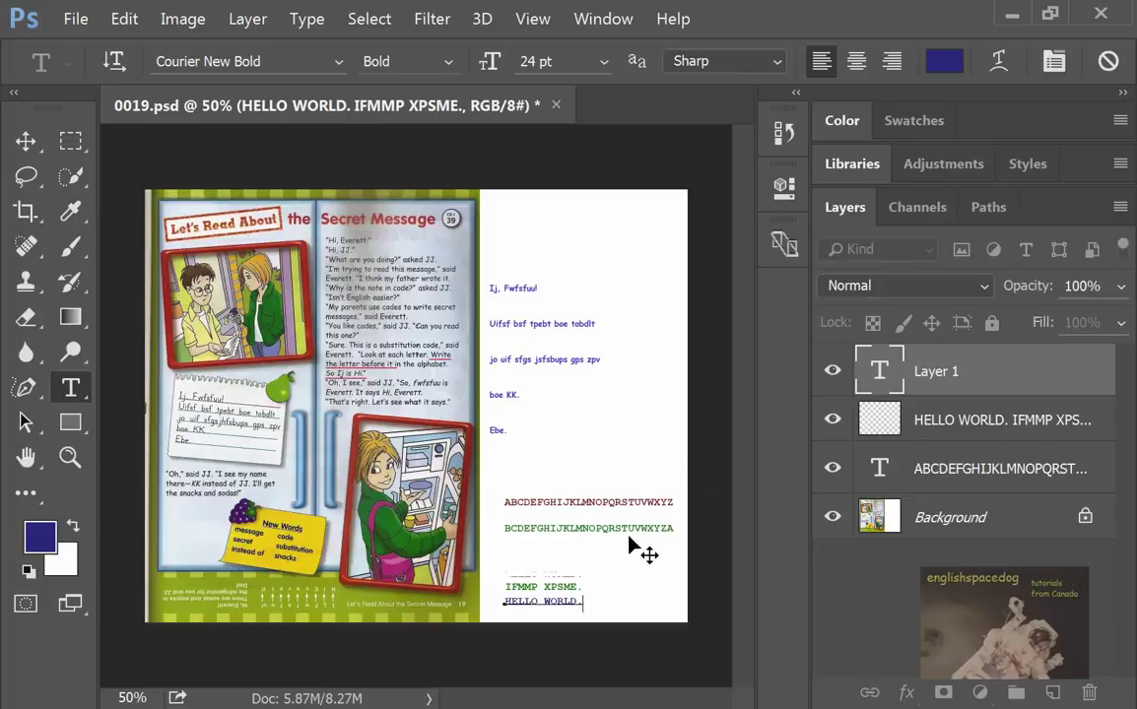
# Place a 100 by 100 px rectangle on the page and collapse the Properties panel
pyautogui.click(83, 425)
pyautogui.click(528, 560)
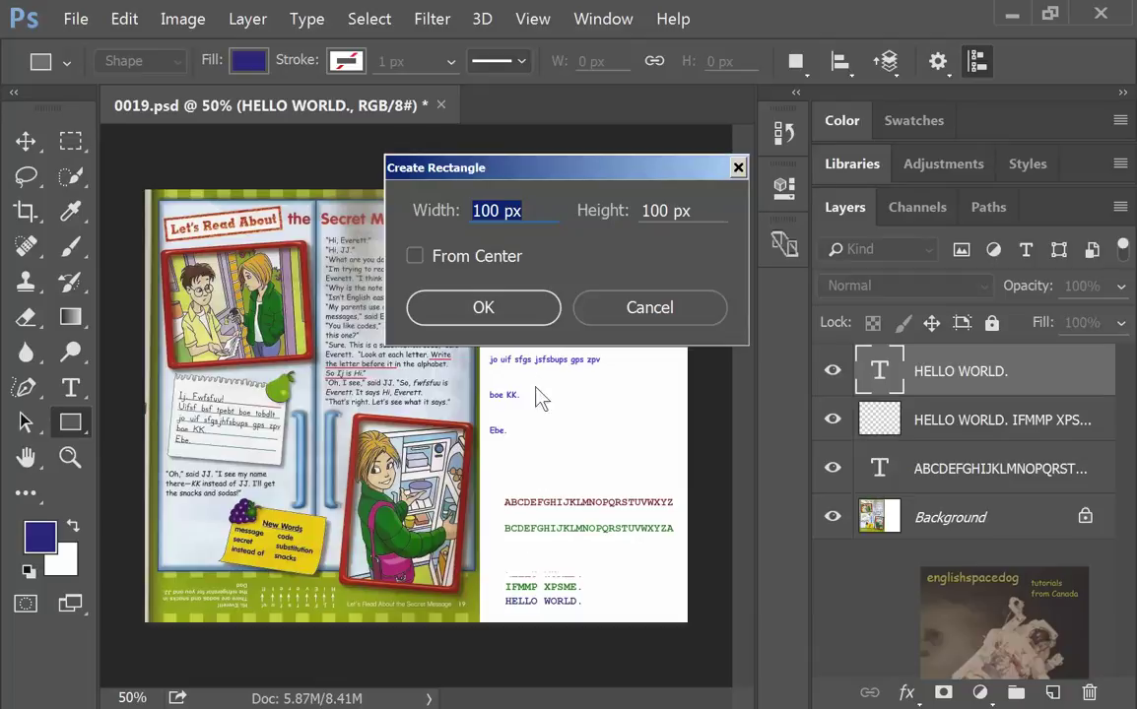
pyautogui.click(490, 322)
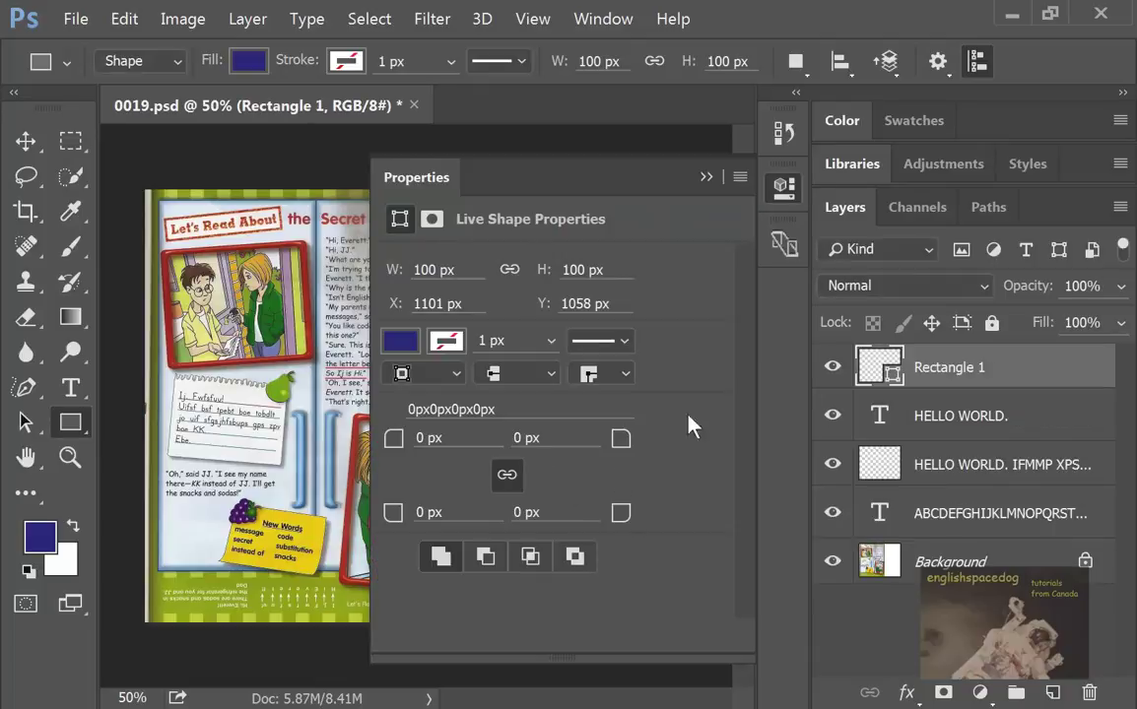
pyautogui.click(251, 530)
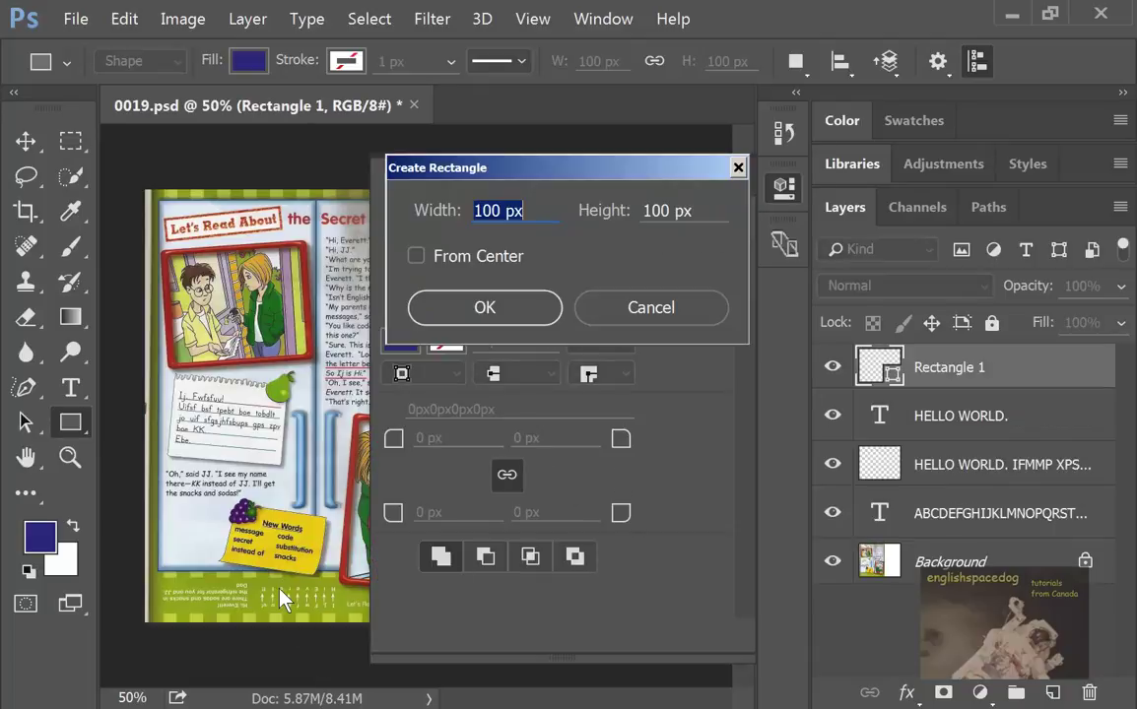
pyautogui.click(739, 168)
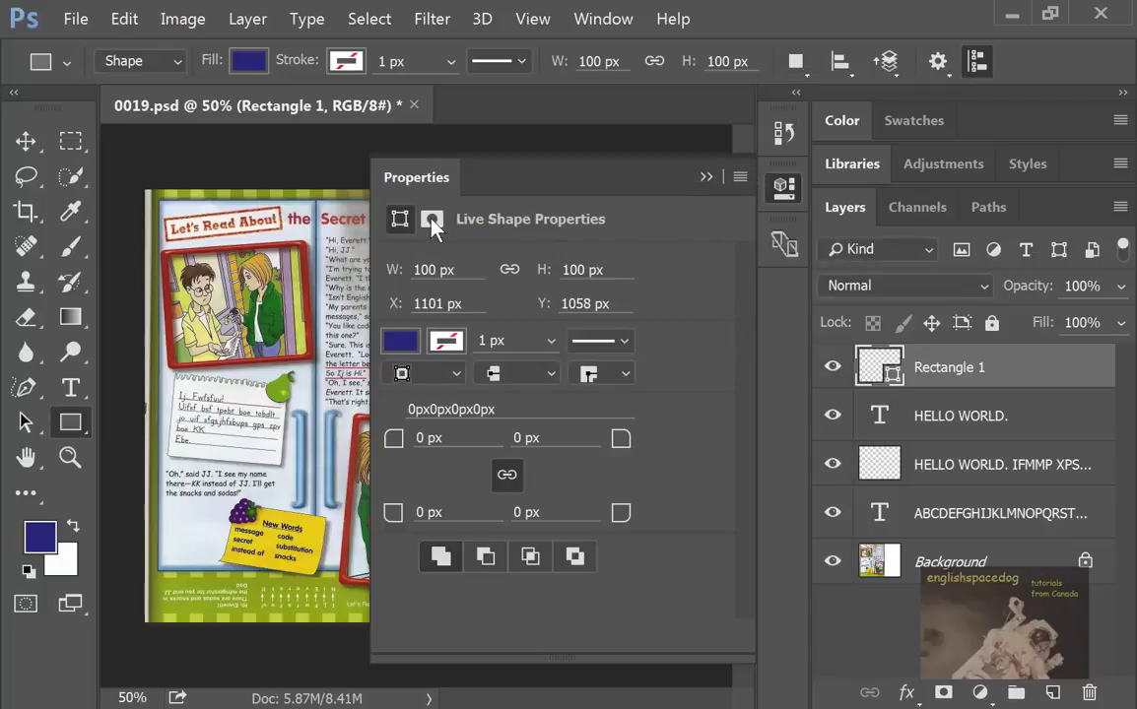
pyautogui.click(725, 188)
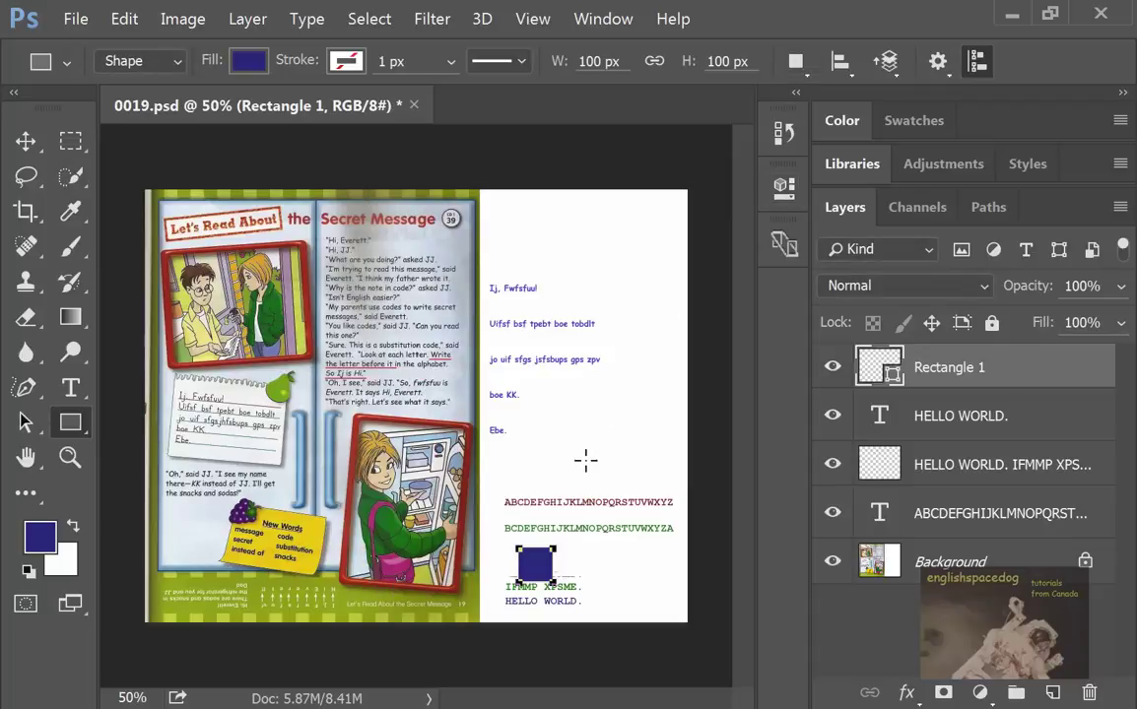
# Remove the stray bar and square shapes with undo and Edit > Step Backward
pyautogui.moveTo(561, 591); pyautogui.dragTo(711, 598)
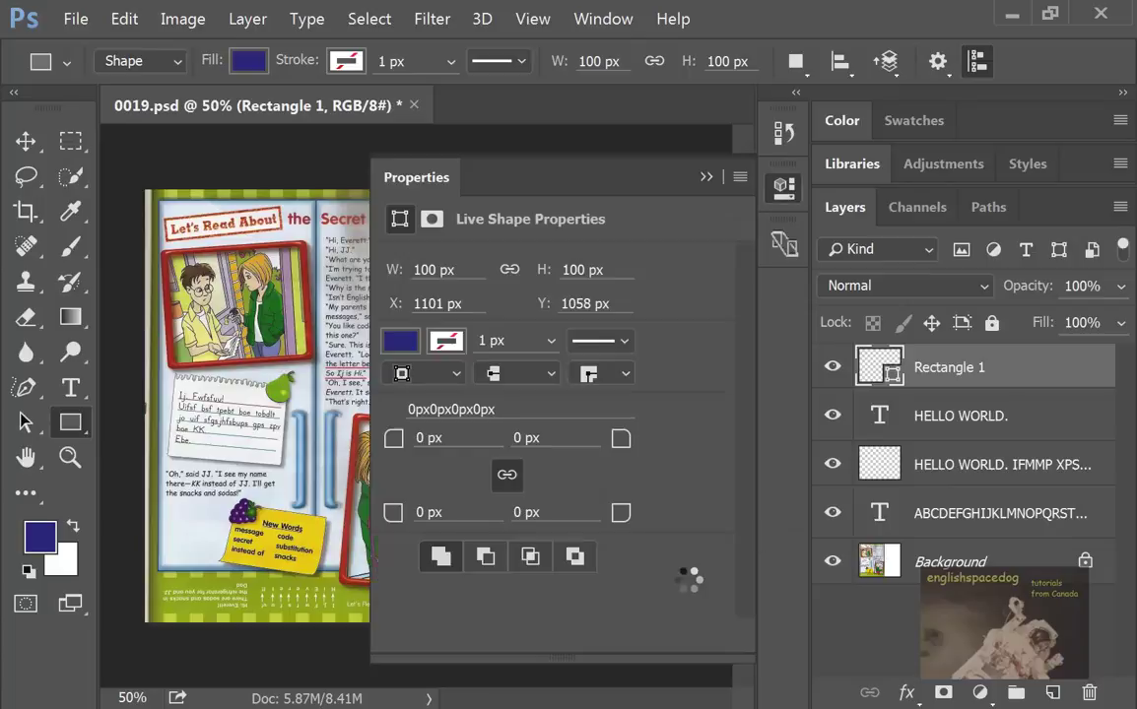
pyautogui.click(740, 178)
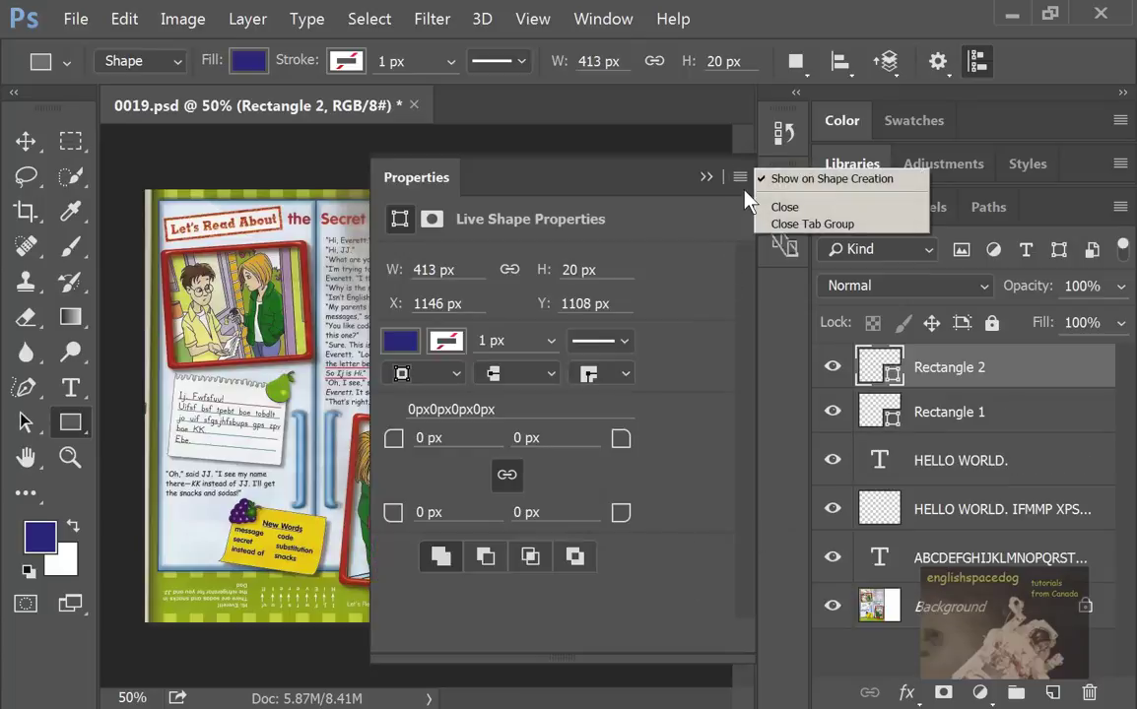
pyautogui.click(763, 213)
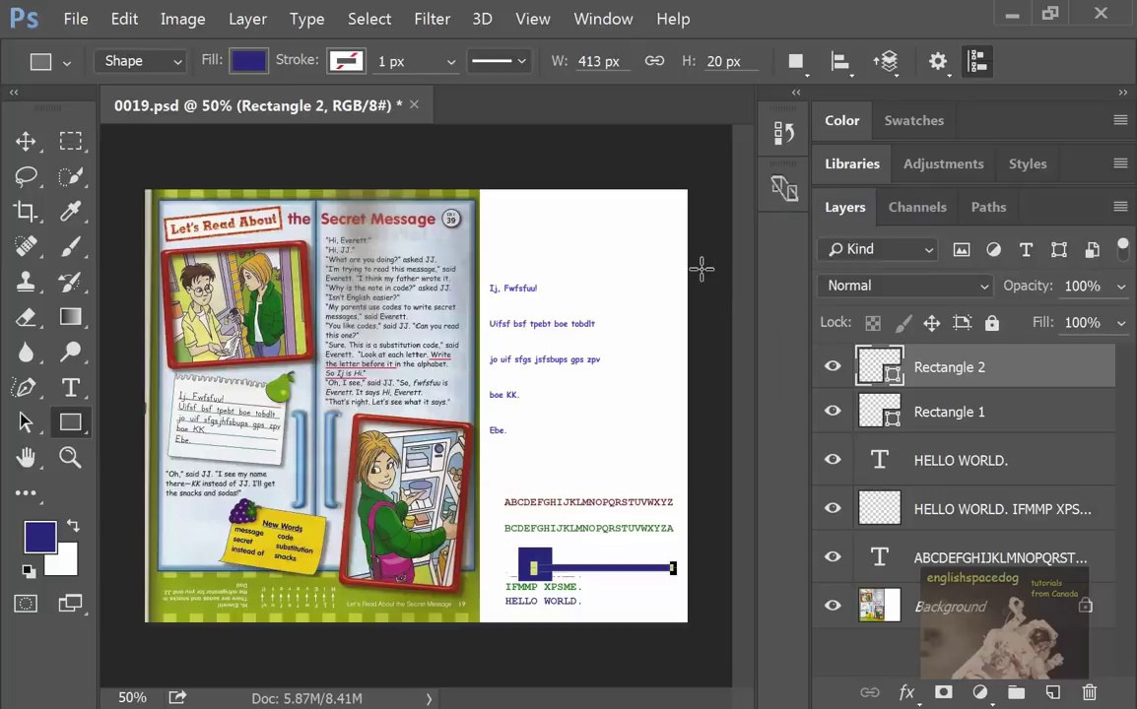
pyautogui.hotkey('ctrl', 'z')
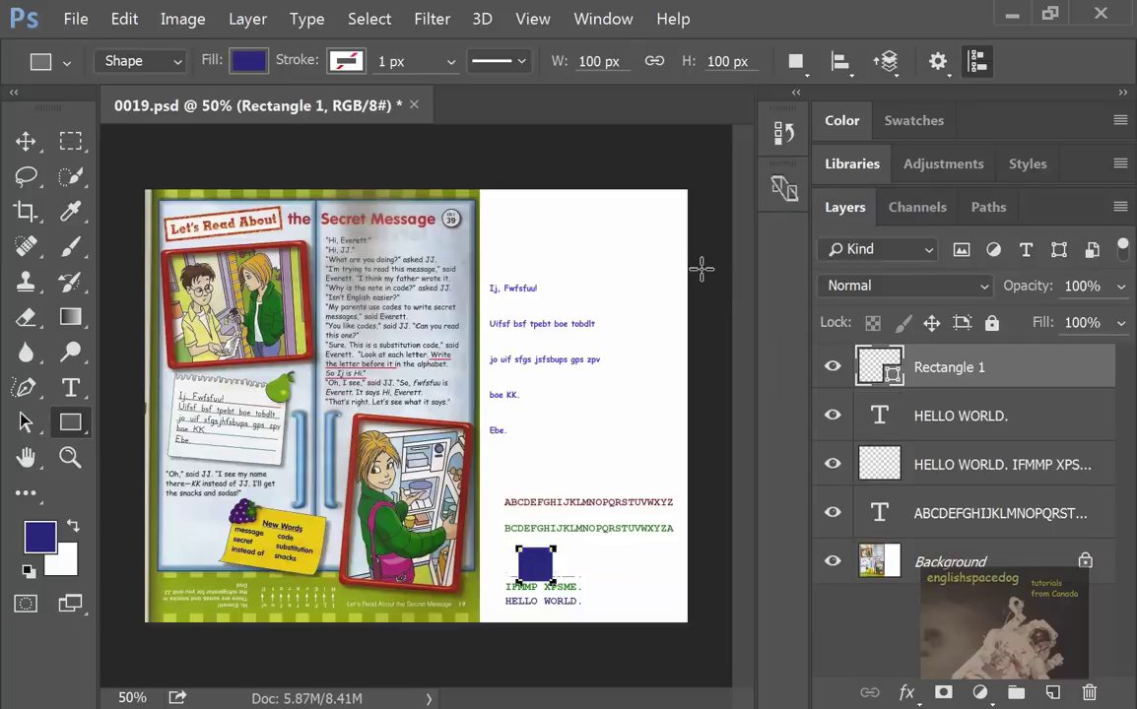
pyautogui.click(125, 22)
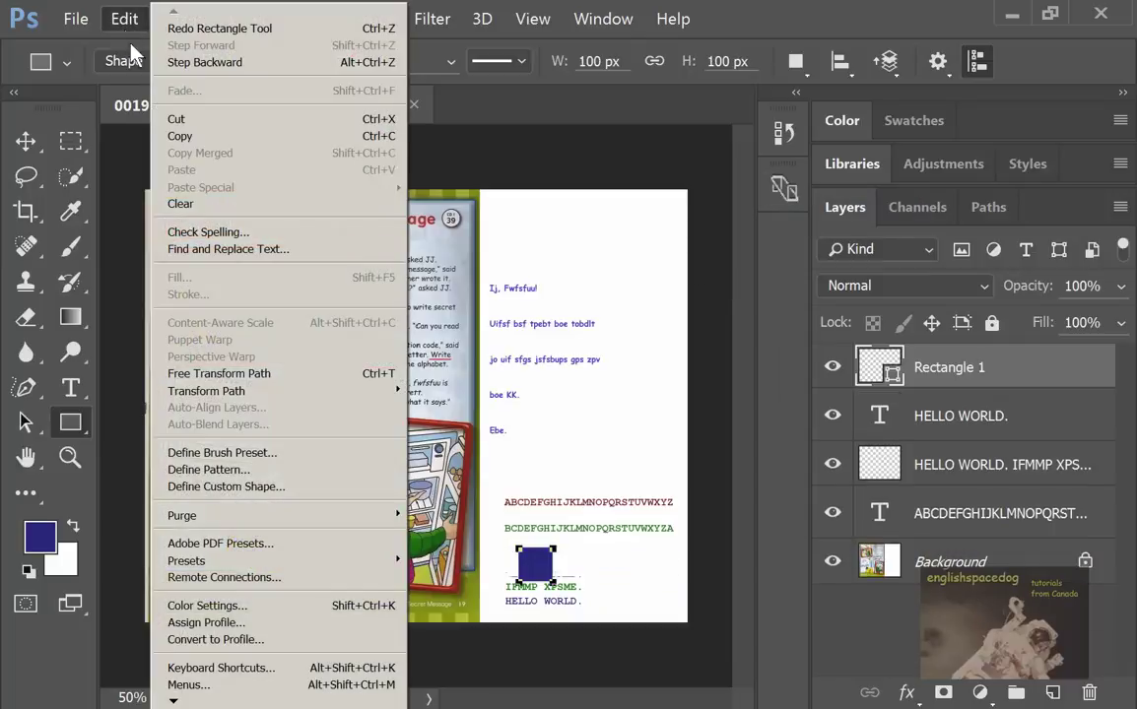
pyautogui.click(181, 62)
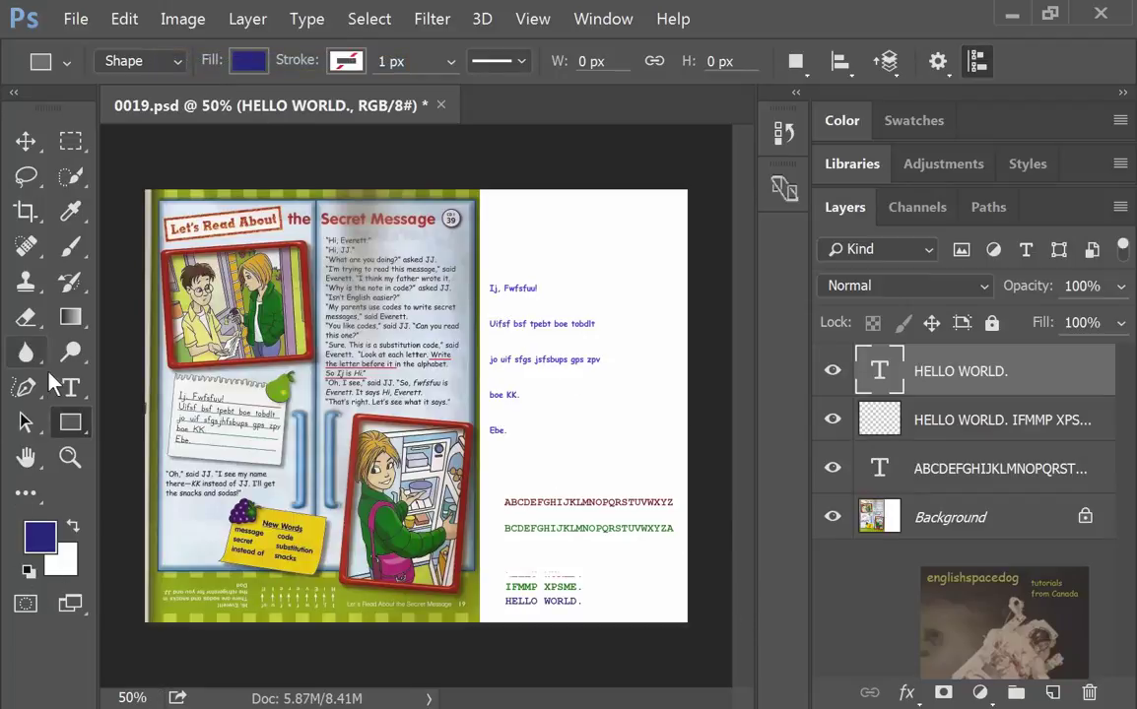
# Set the text colour to dark red #7b1a2a and start a new text box on the page
pyautogui.click(73, 392)
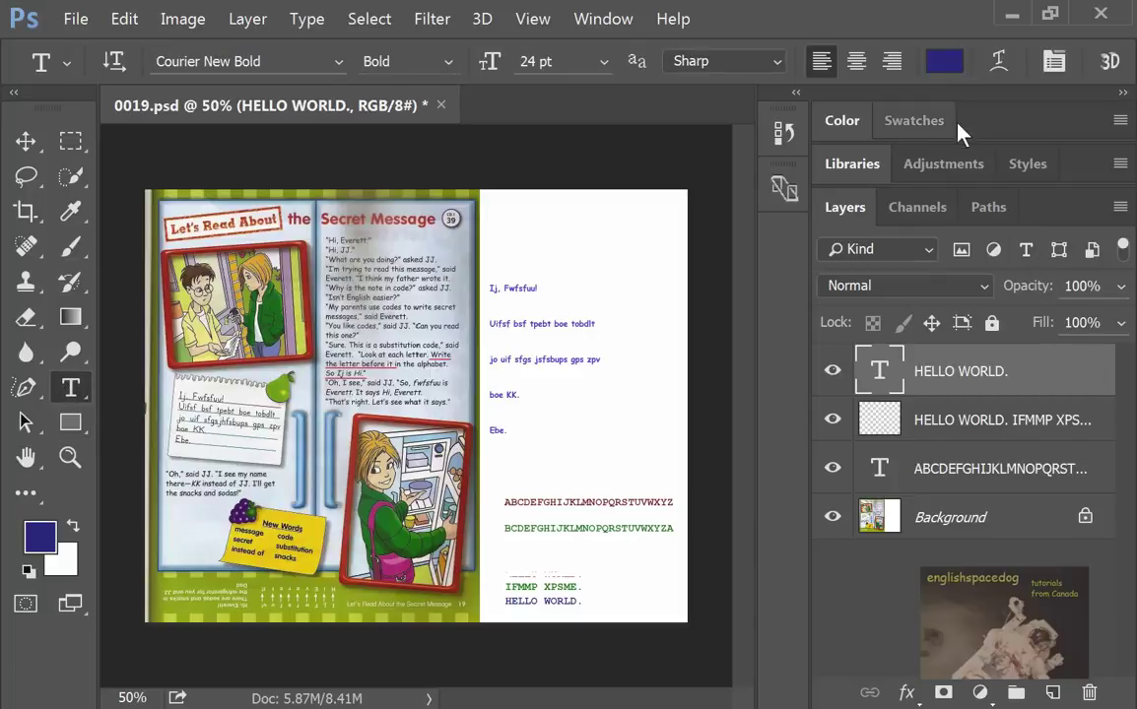
pyautogui.click(944, 61)
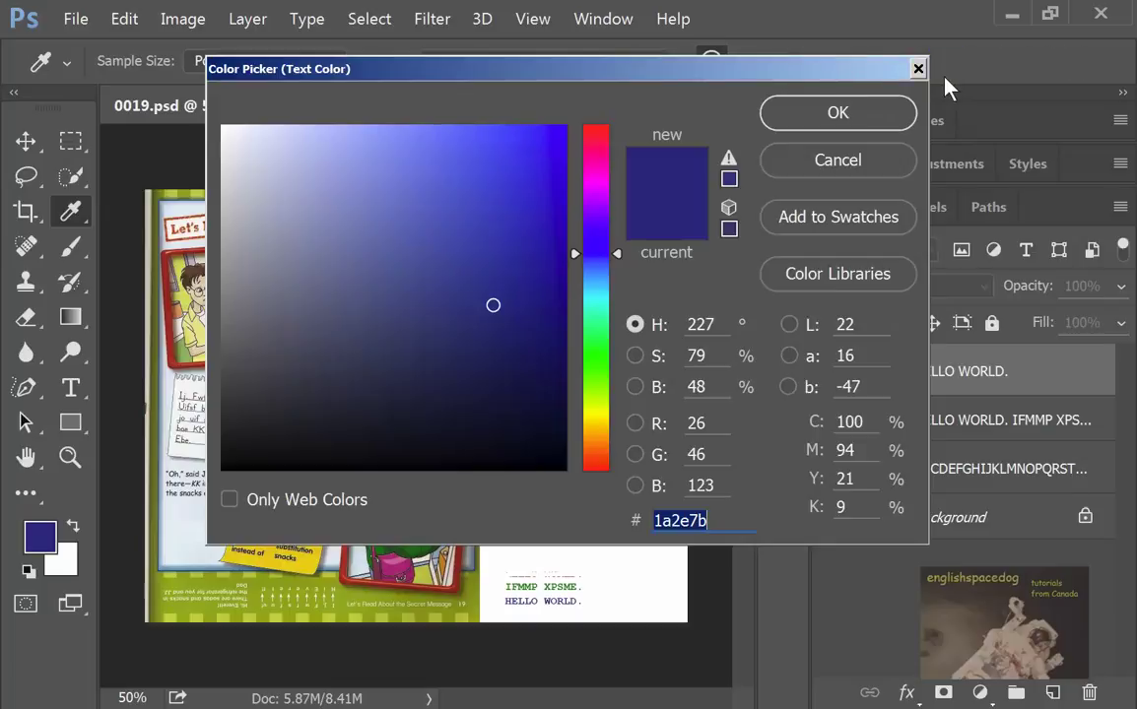
pyautogui.click(603, 136)
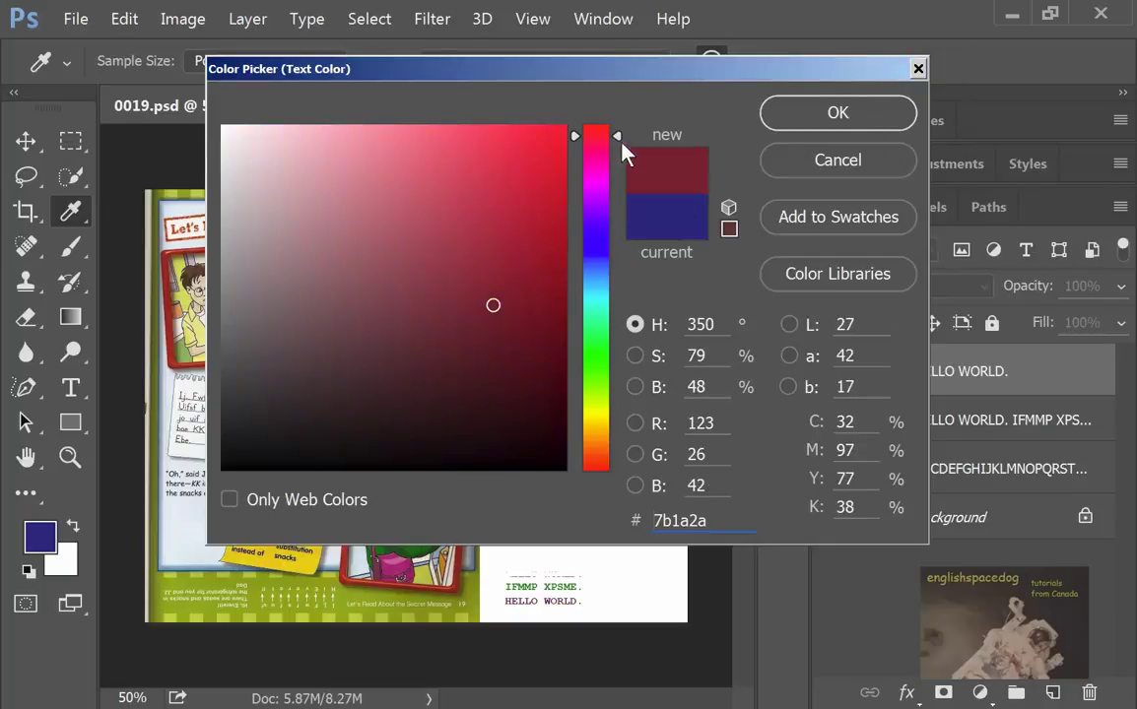
pyautogui.click(838, 124)
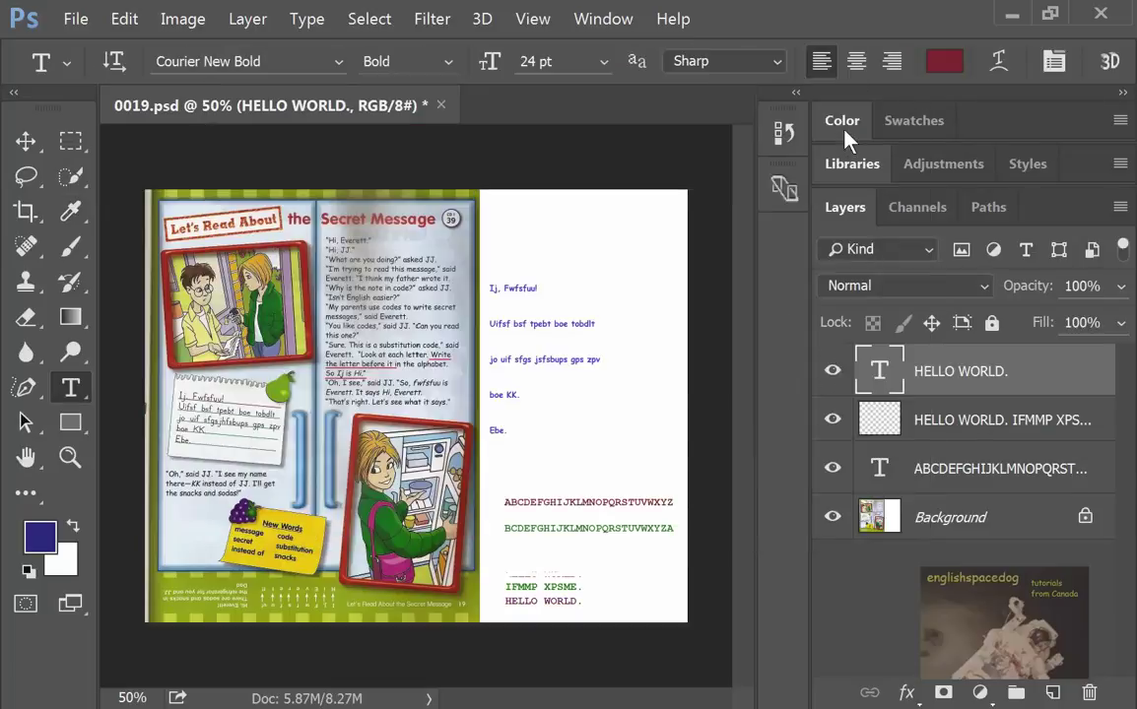
pyautogui.click(500, 323)
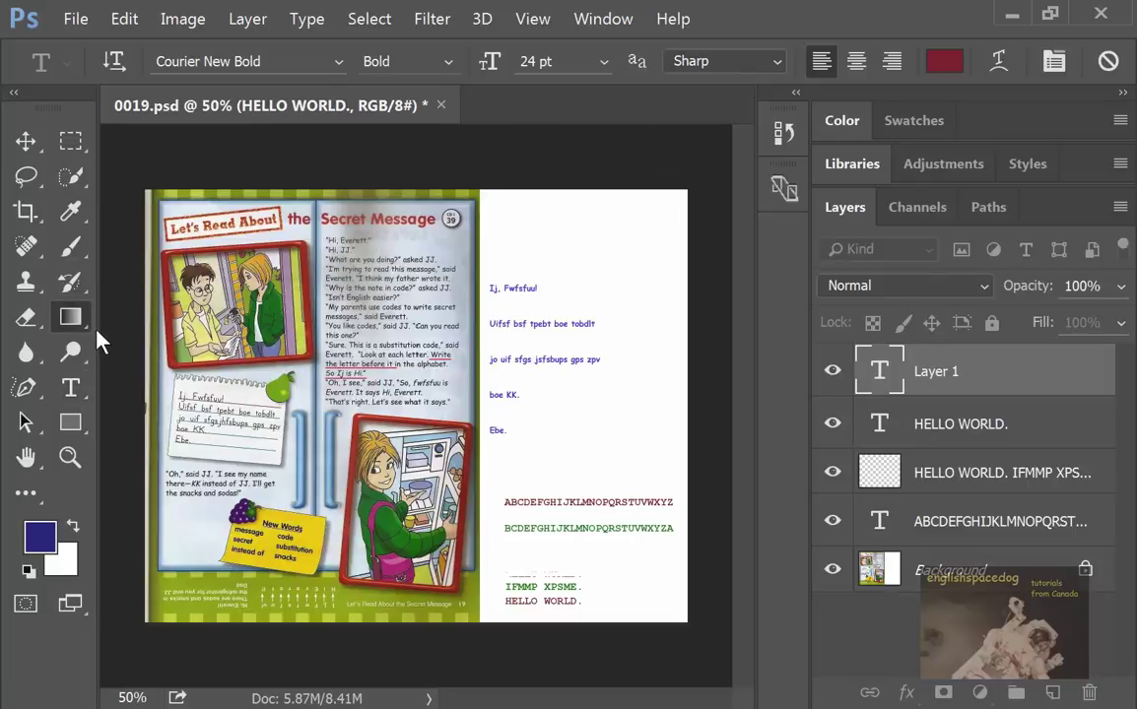
# Dismiss the type-layer warning and place a new text entry beneath Ij, Fwfsfuu!
pyautogui.click(70, 316)
pyautogui.click(279, 329)
pyautogui.click(603, 317)
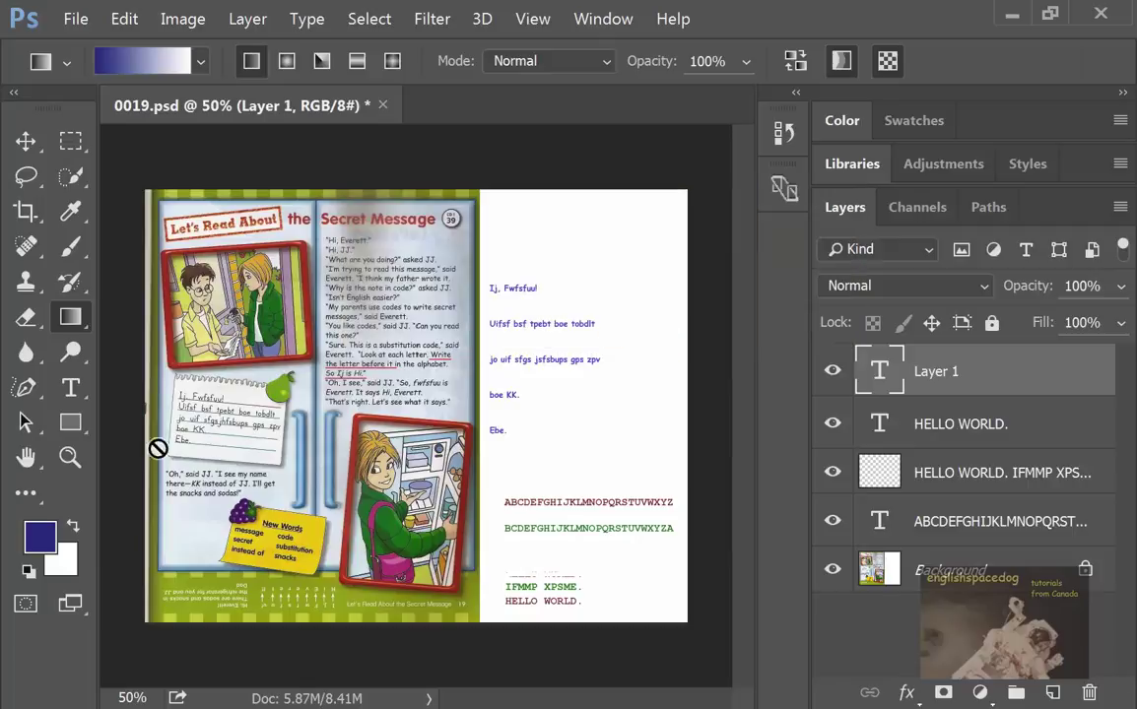
pyautogui.click(73, 392)
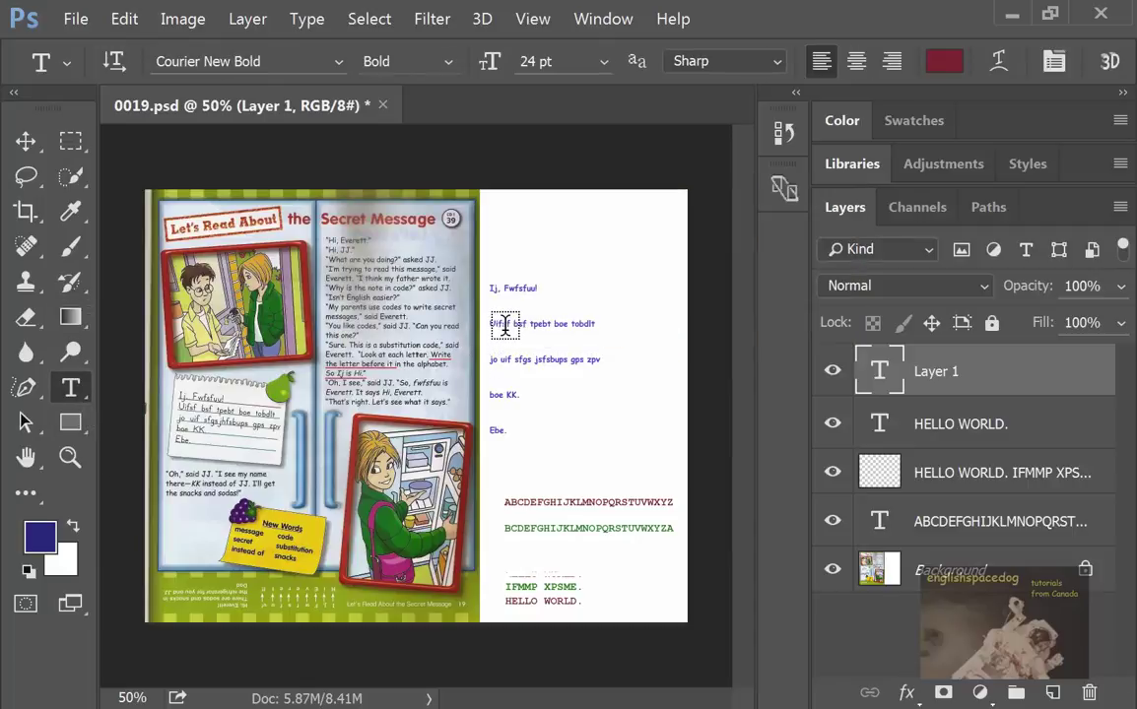
pyautogui.click(488, 305)
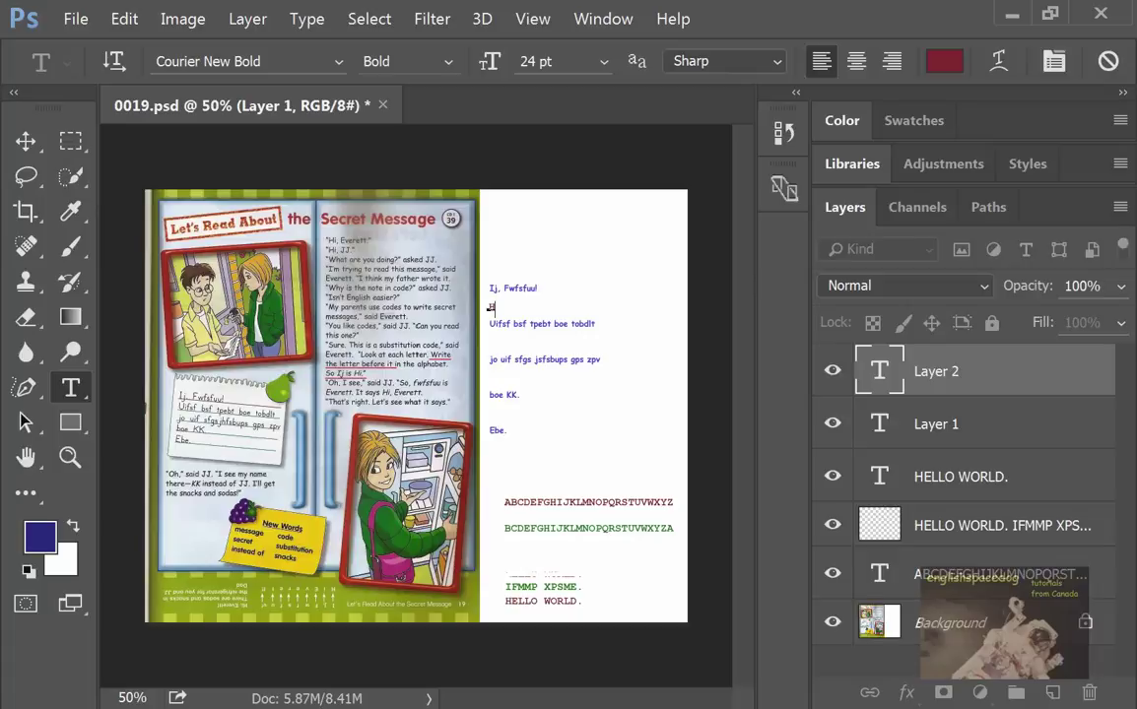
# Complete the red line Hi, Everett! and type 'There are sodas and' on the next line
pyautogui.write('i')
pyautogui.write(',')
pyautogui.write('e')
pyautogui.press('BackSpace')
pyautogui.write('E')
pyautogui.write('v')
pyautogui.write('e')
pyautogui.write('re')
pyautogui.write('tt!')
pyautogui.press('Return')
pyautogui.write('T')
pyautogui.write('h')
pyautogui.write('e')
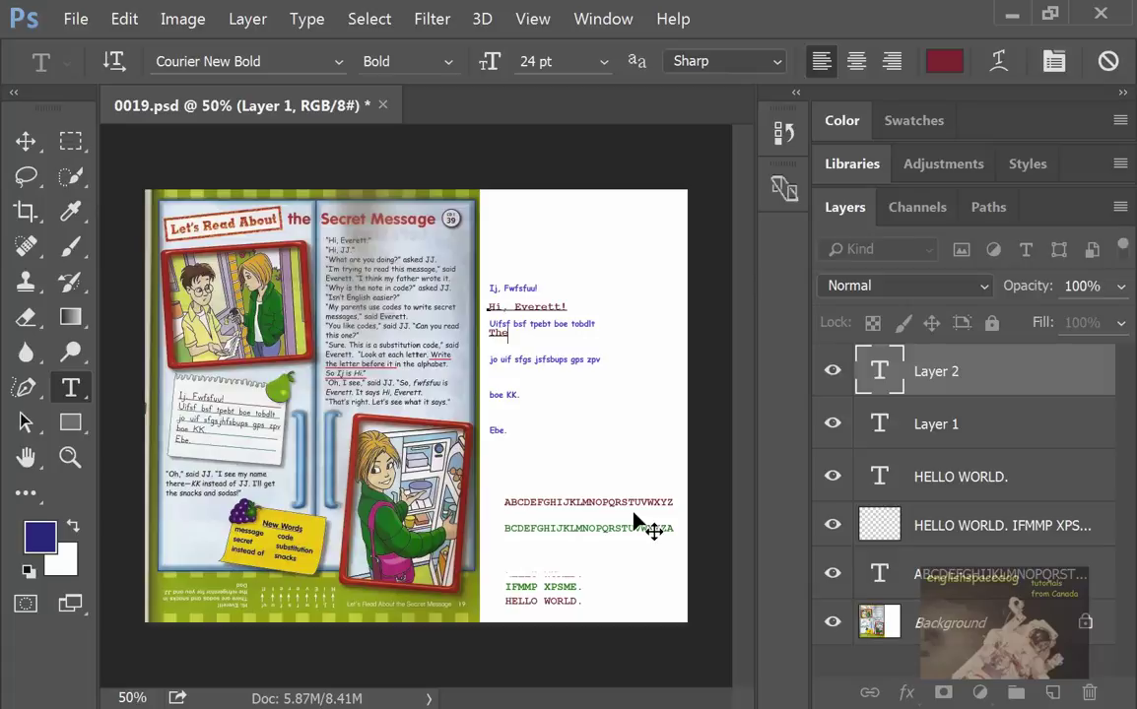
pyautogui.write('re')
pyautogui.write(' a')
pyautogui.write('re')
pyautogui.write(' s')
pyautogui.write('o')
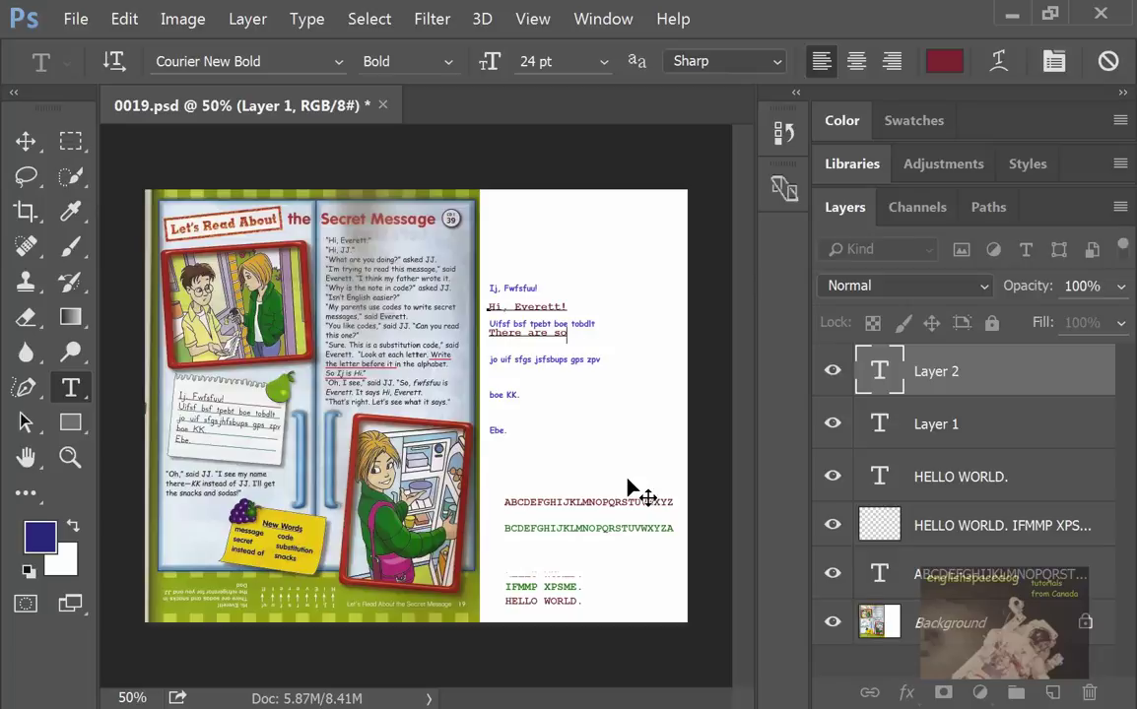
pyautogui.write('d')
pyautogui.write('a')
pyautogui.write('s ')
pyautogui.write('a')
pyautogui.write('n')
pyautogui.write('d')
# Add 'snacks' to the second decoded line and type 'in the refrirgrator' beneath the third coded line
pyautogui.write('s')
pyautogui.write('n')
pyautogui.write('a')
pyautogui.write('c')
pyautogui.write('k')
pyautogui.write('s')
pyautogui.write('i')
pyautogui.write('n')
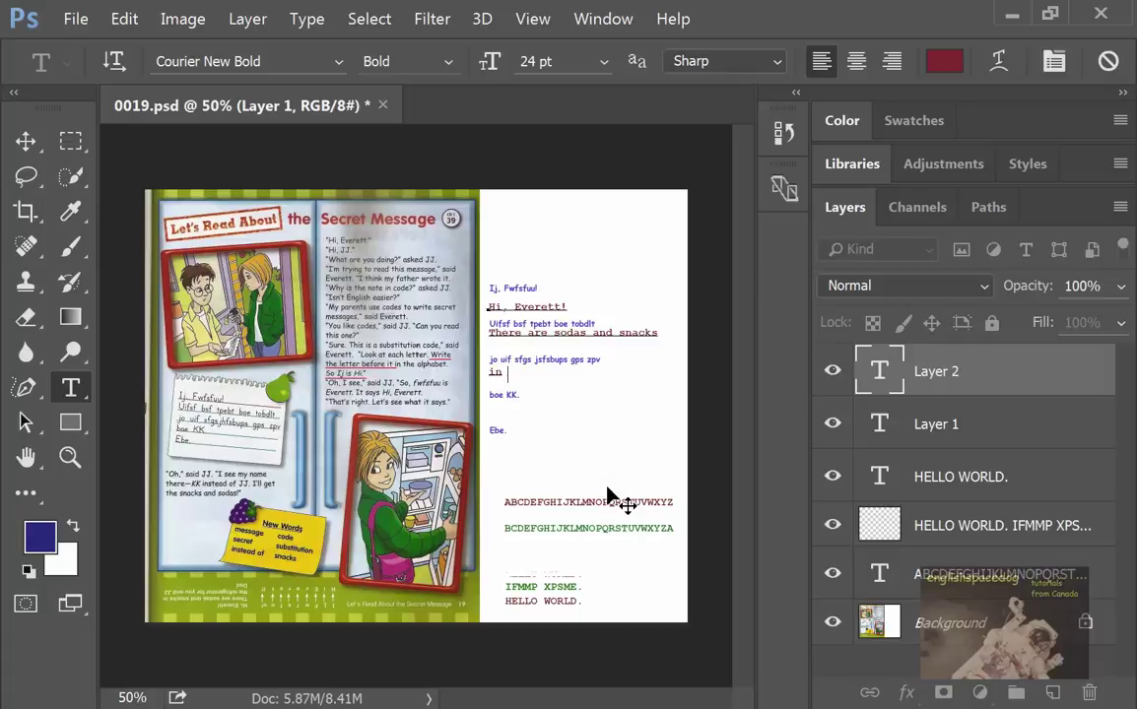
pyautogui.write(' t')
pyautogui.write('he ')
pyautogui.write('r')
pyautogui.write('e')
pyautogui.write('f')
pyautogui.write('r')
pyautogui.write(' i')
pyautogui.write('i')
pyautogui.write('g')
pyautogui.write('er')
pyautogui.write('a')
pyautogui.write('t')
pyautogui.write('o')
pyautogui.write('r')
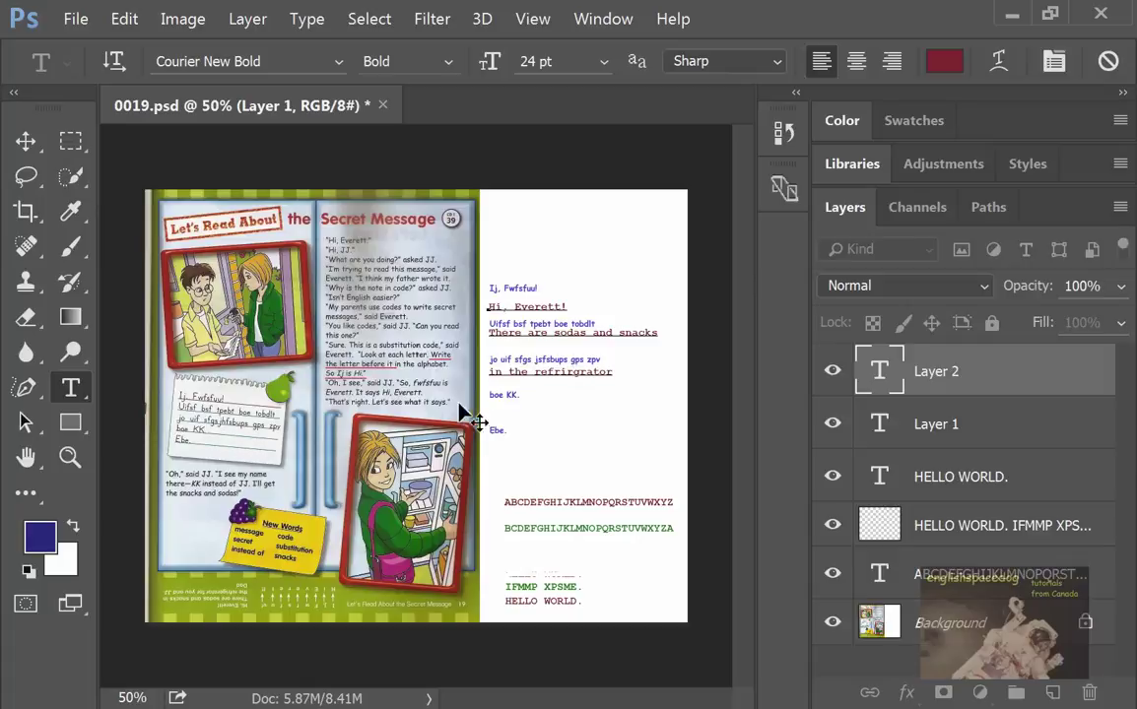
# Correct 'refrirgrator' to 'refrigerator' and end that line with 'for you'
pyautogui.click(546, 378)
pyautogui.press('BackSpace')
pyautogui.write('e')
pyautogui.write('h')
pyautogui.press('BackSpace')
pyautogui.write('f')
pyautogui.write('or')
pyautogui.write(' y')
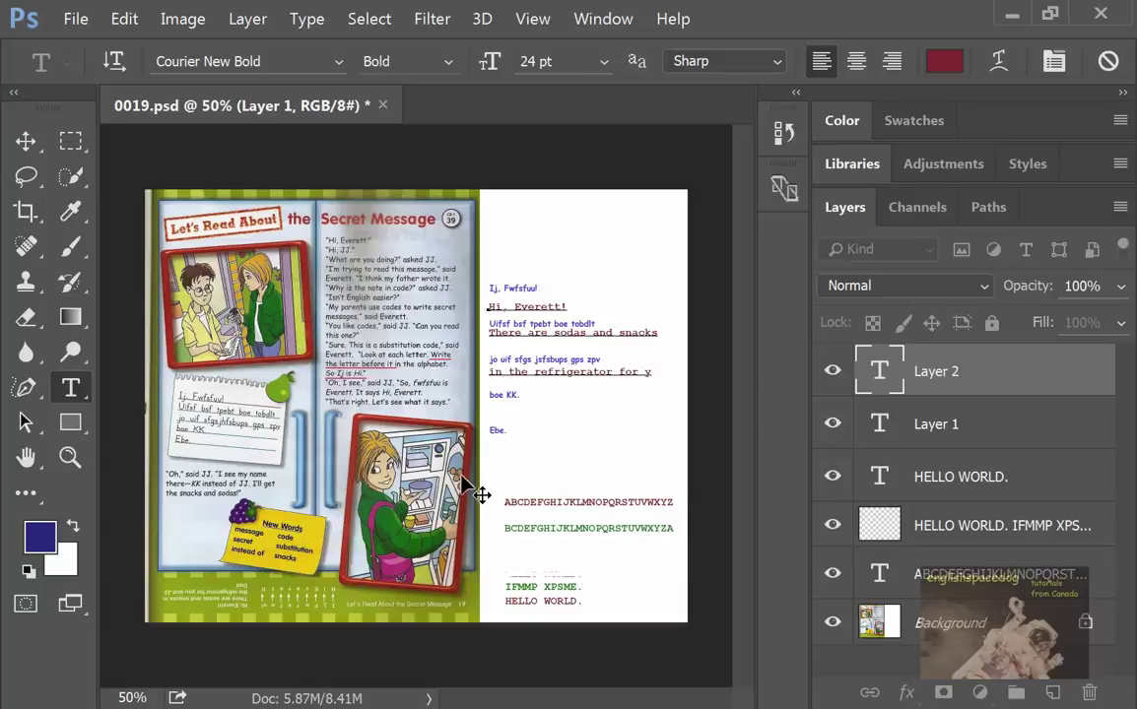
pyautogui.write('o')
pyautogui.write('u')
# Add the decoded lines 'and JJ.' and 'Dad' under the last coded lines
pyautogui.press('Return')
pyautogui.press('Return')
pyautogui.write('a')
pyautogui.write('nd ')
pyautogui.write('JJ')
pyautogui.write('.')
pyautogui.press('Return')
pyautogui.write('D')
pyautogui.write('a')
pyautogui.write('d')
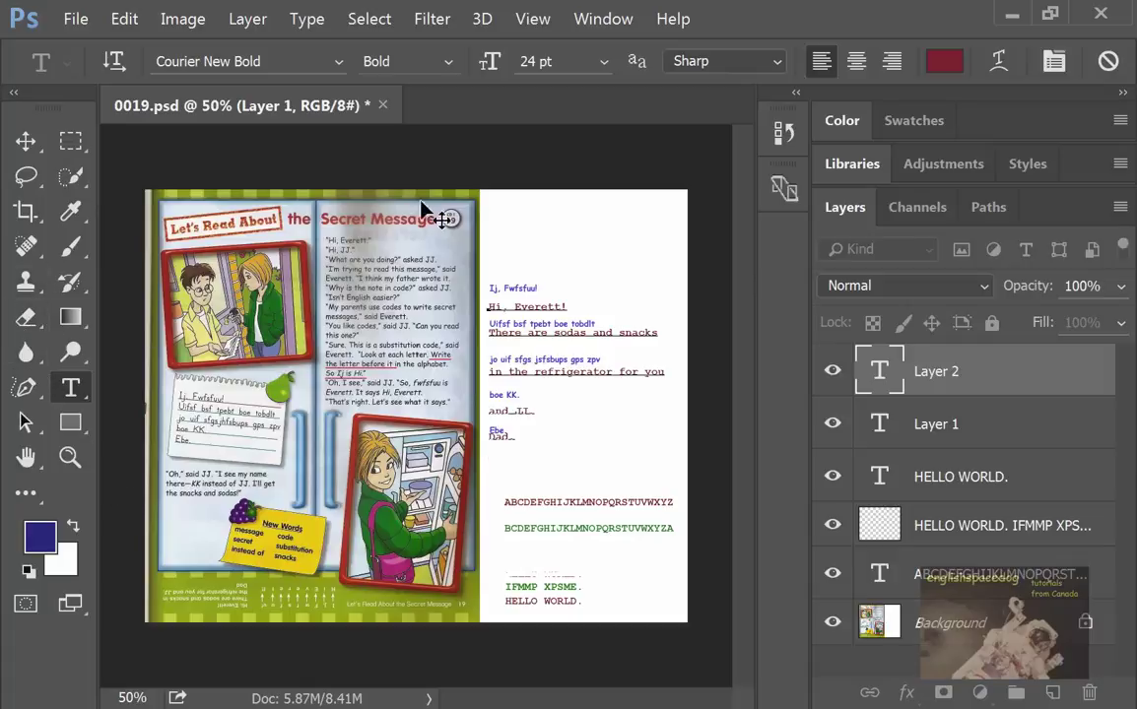
# Rasterize the decoded-message text layer and spot-heal over 'jsfsbups' in the code line
pyautogui.click(26, 318)
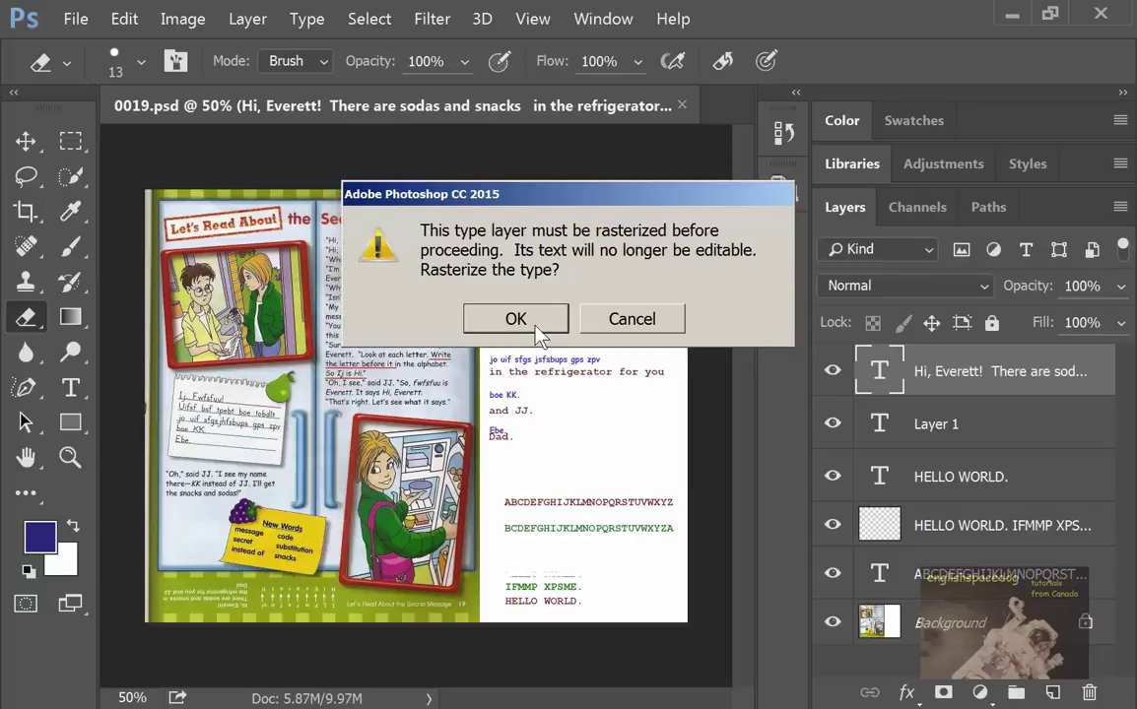
pyautogui.click(502, 320)
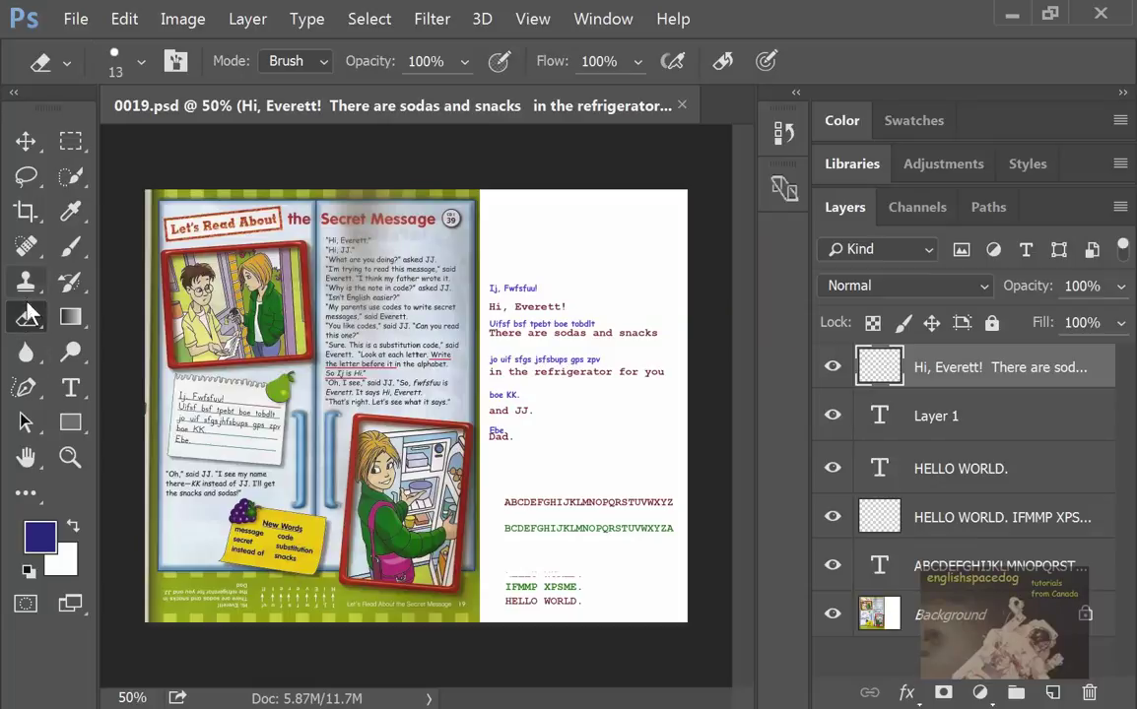
pyautogui.click(32, 232)
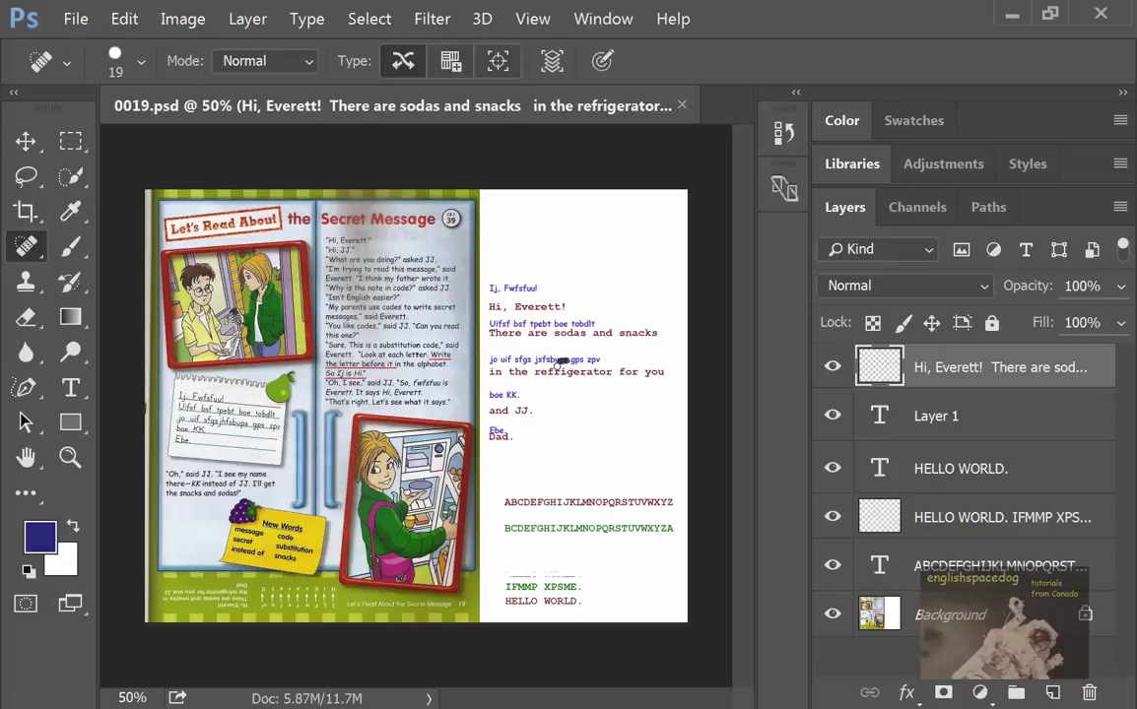
pyautogui.moveTo(568, 361); pyautogui.dragTo(542, 362)
pyautogui.moveTo(532, 356); pyautogui.dragTo(563, 361)
pyautogui.moveTo(570, 355); pyautogui.dragTo(541, 361)
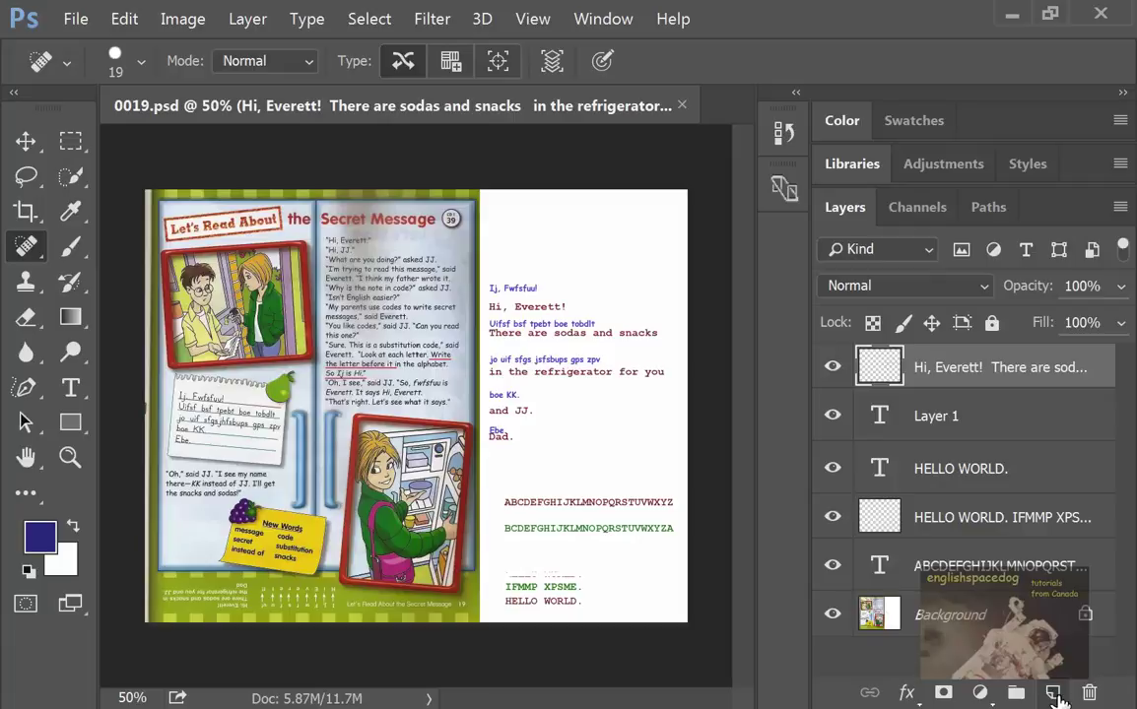
# Select Layer 1 and switch to the Horizontal Type tool
pyautogui.click(931, 417)
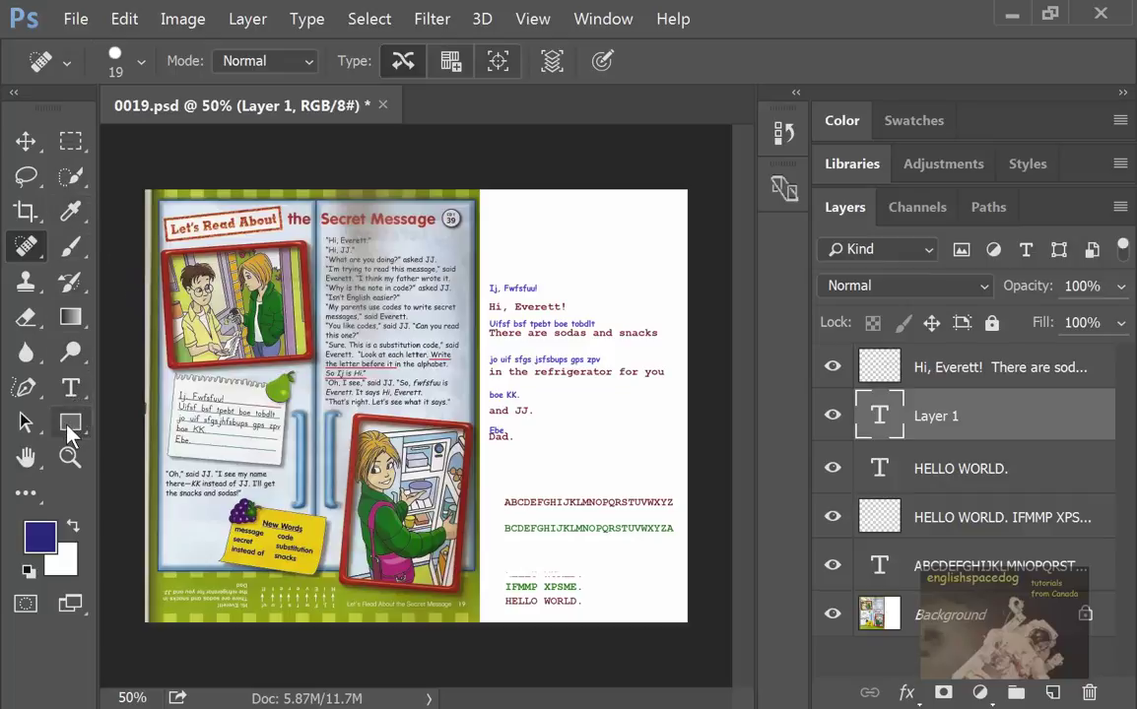
pyautogui.click(84, 394)
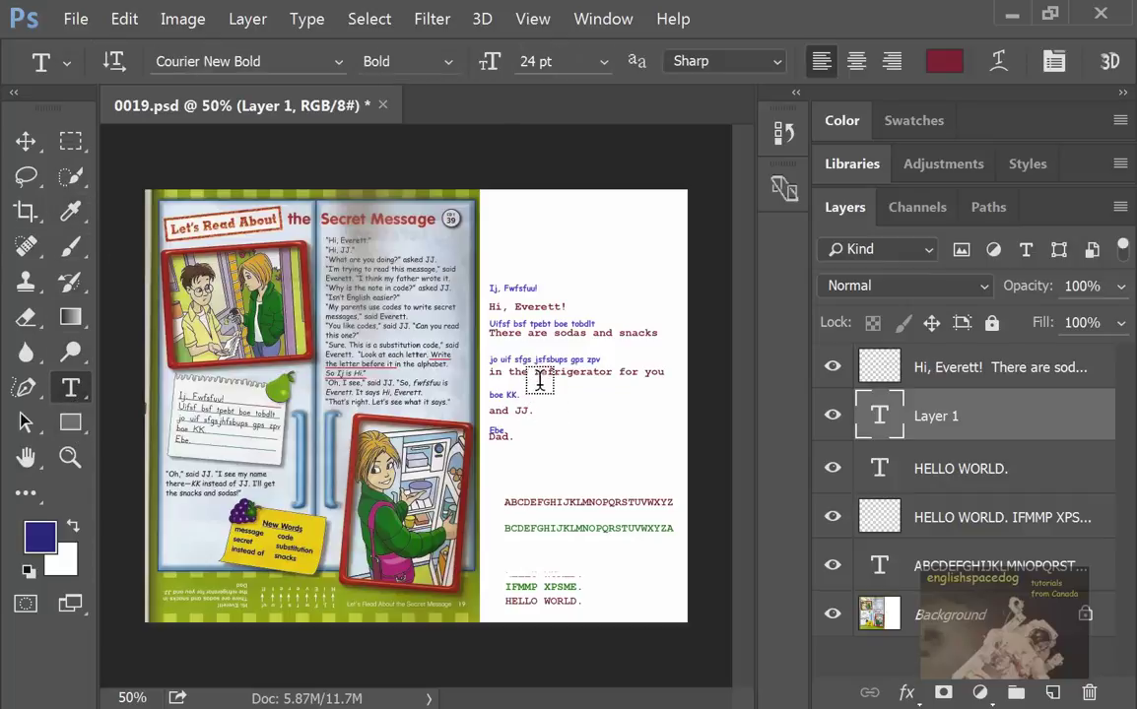
# Change the text colour from dark red to green 1a7b3a
pyautogui.click(946, 62)
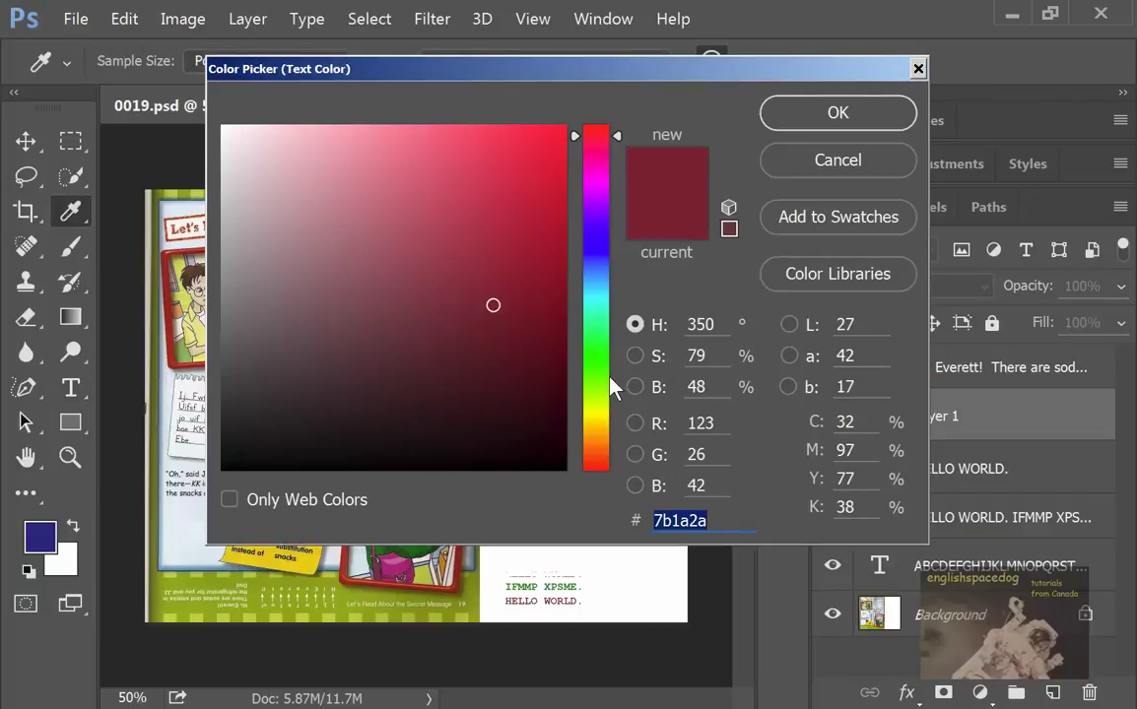
pyautogui.click(606, 337)
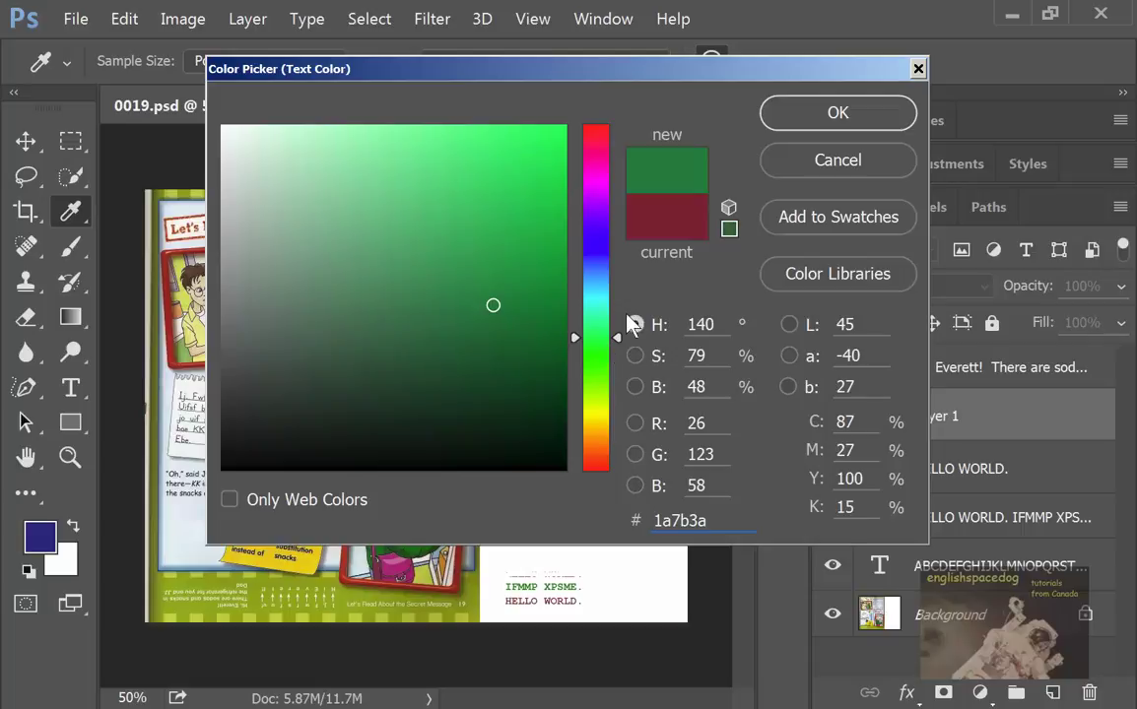
pyautogui.click(802, 122)
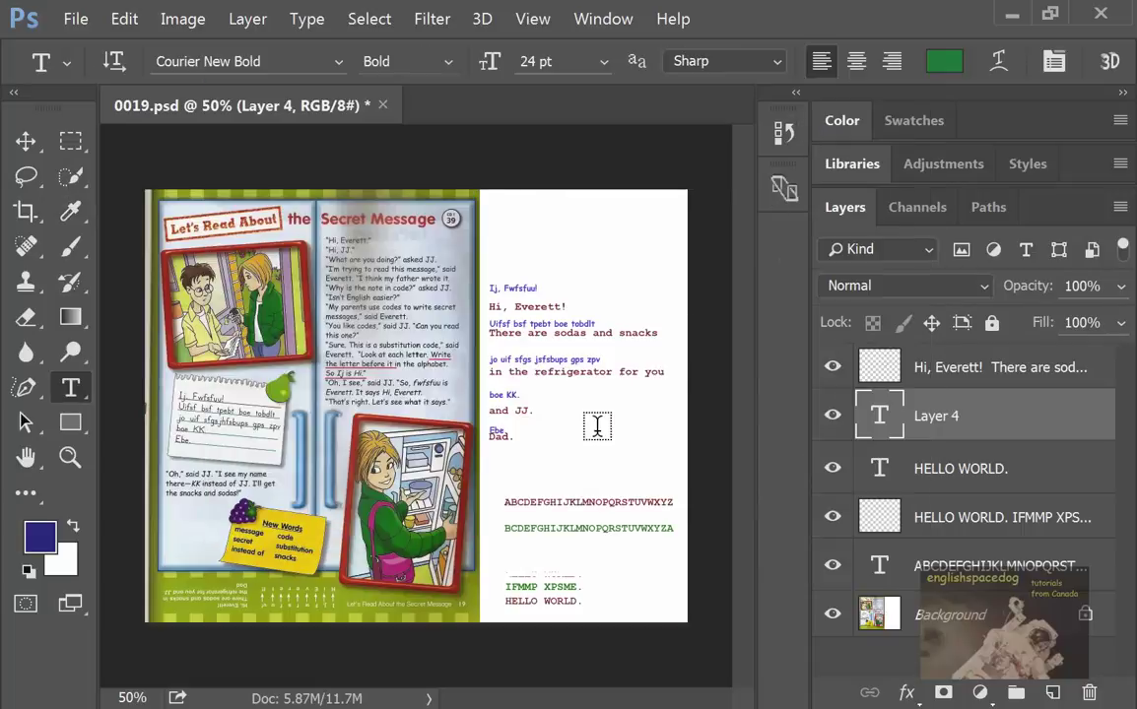
# Type the corrected word 'jhfsbups' in green just above the coded line
pyautogui.click(548, 366)
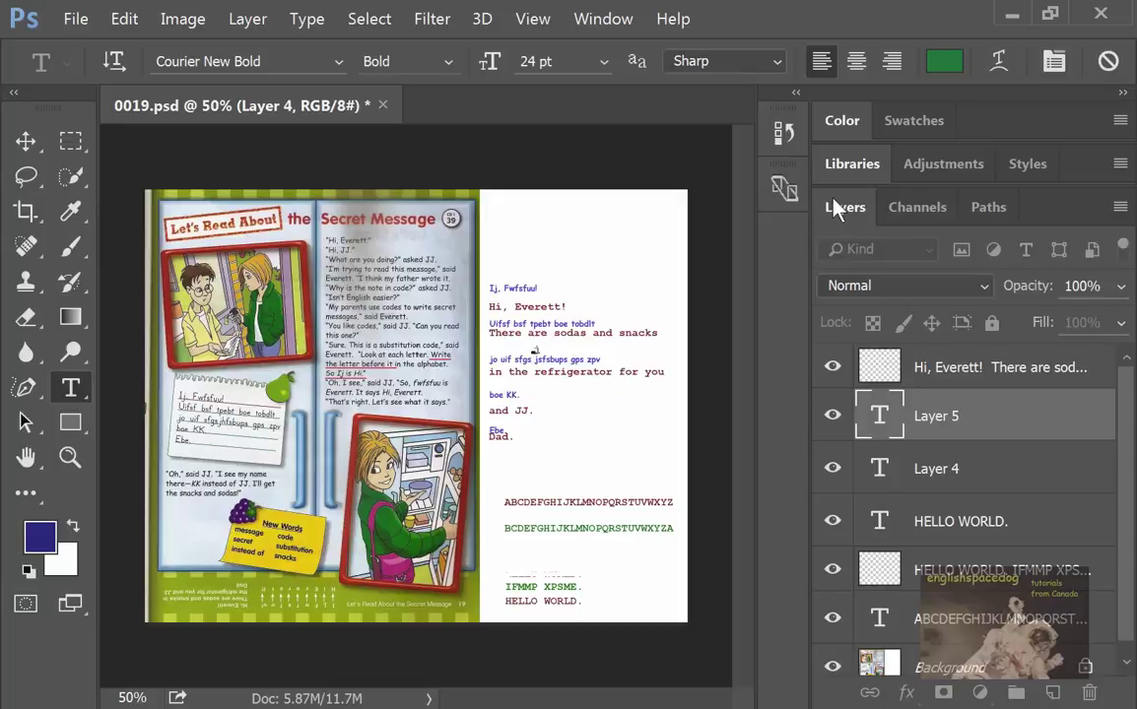
pyautogui.write('i')
pyautogui.write('s')
pyautogui.write('bups')
pyautogui.click(69, 318)
# Rasterize the 'jhfsbups' layer and paint a dark line through 'jsfsbups'
pyautogui.click(221, 291)
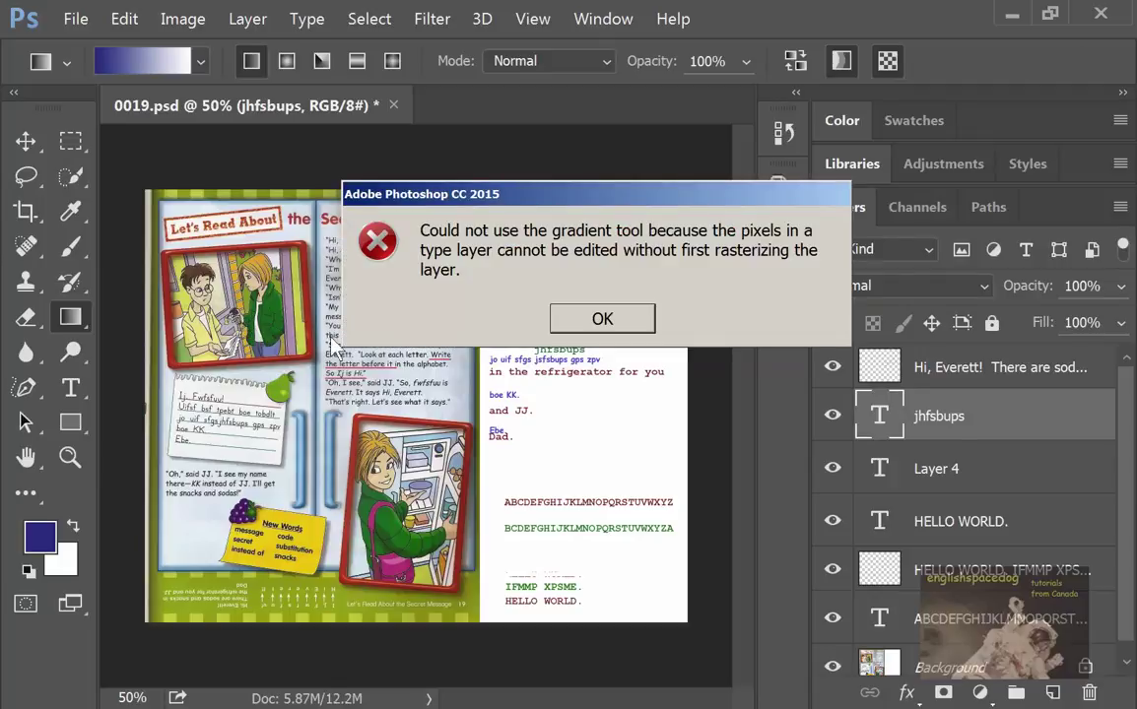
pyautogui.click(591, 320)
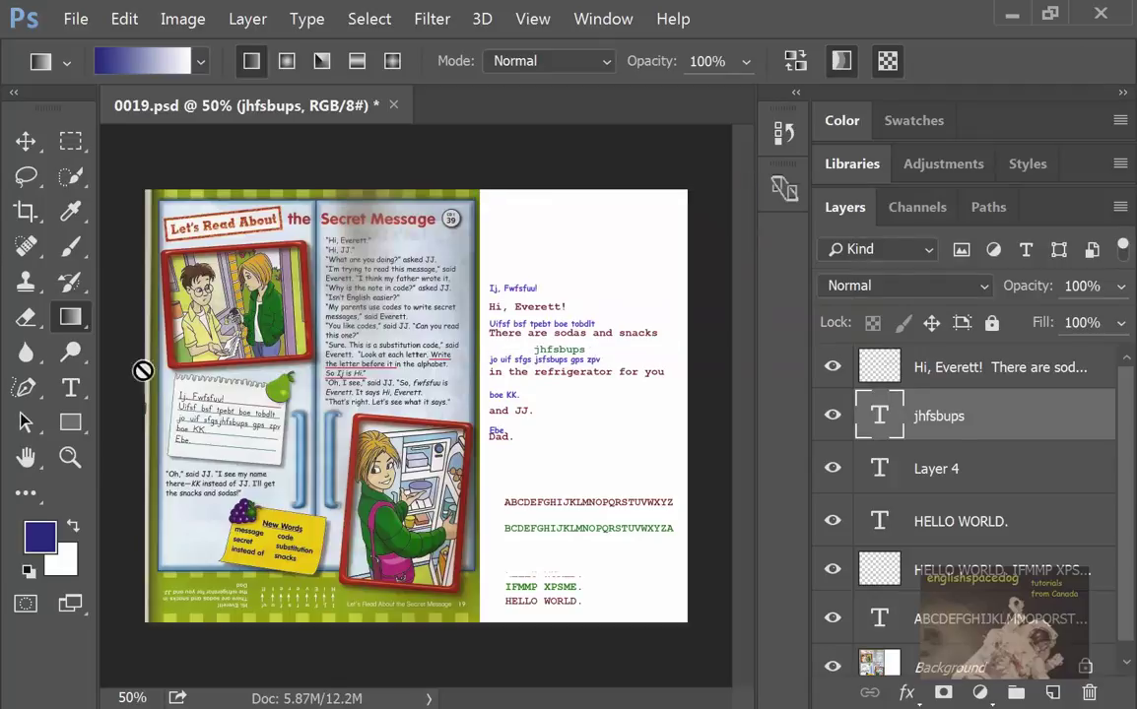
pyautogui.click(81, 254)
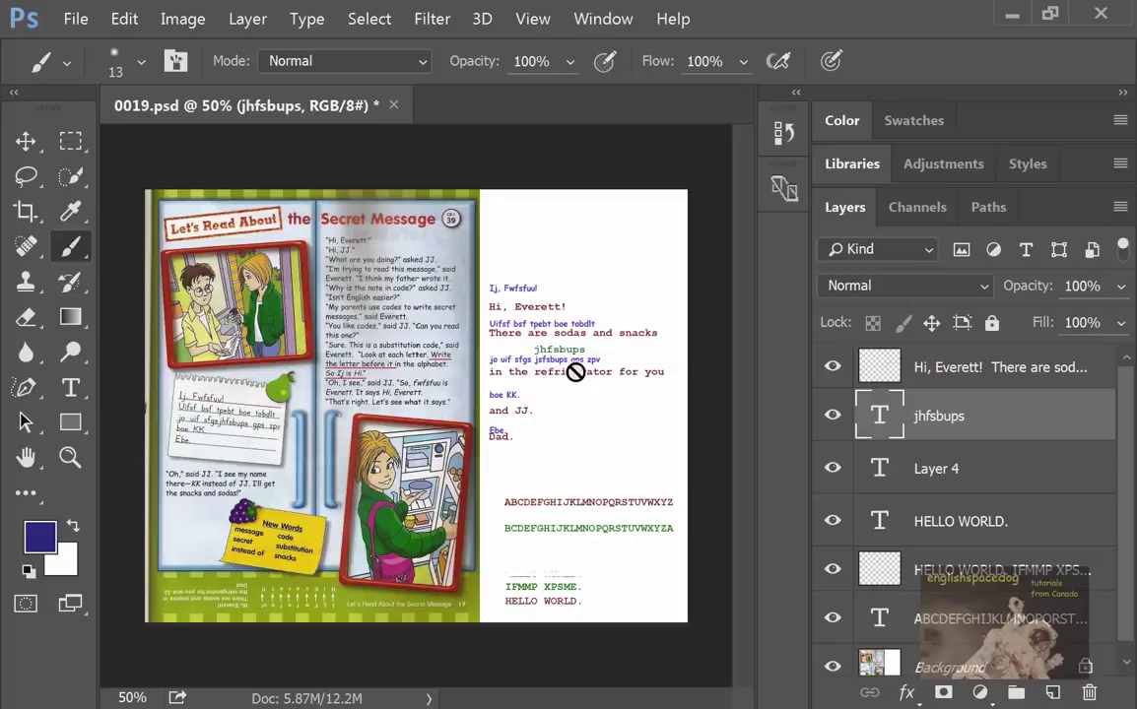
pyautogui.click(373, 401)
pyautogui.click(539, 323)
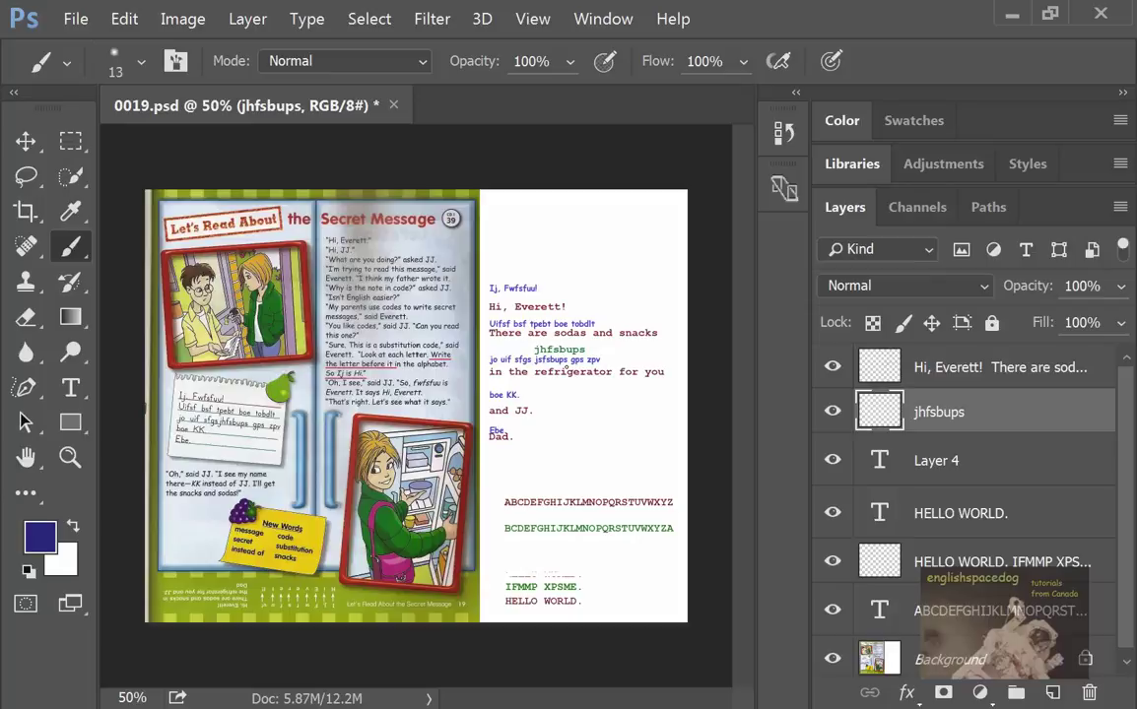
pyautogui.moveTo(567, 360); pyautogui.dragTo(544, 360)
# Save the layered page over the existing 0019.psd in Photoshop format
pyautogui.click(79, 21)
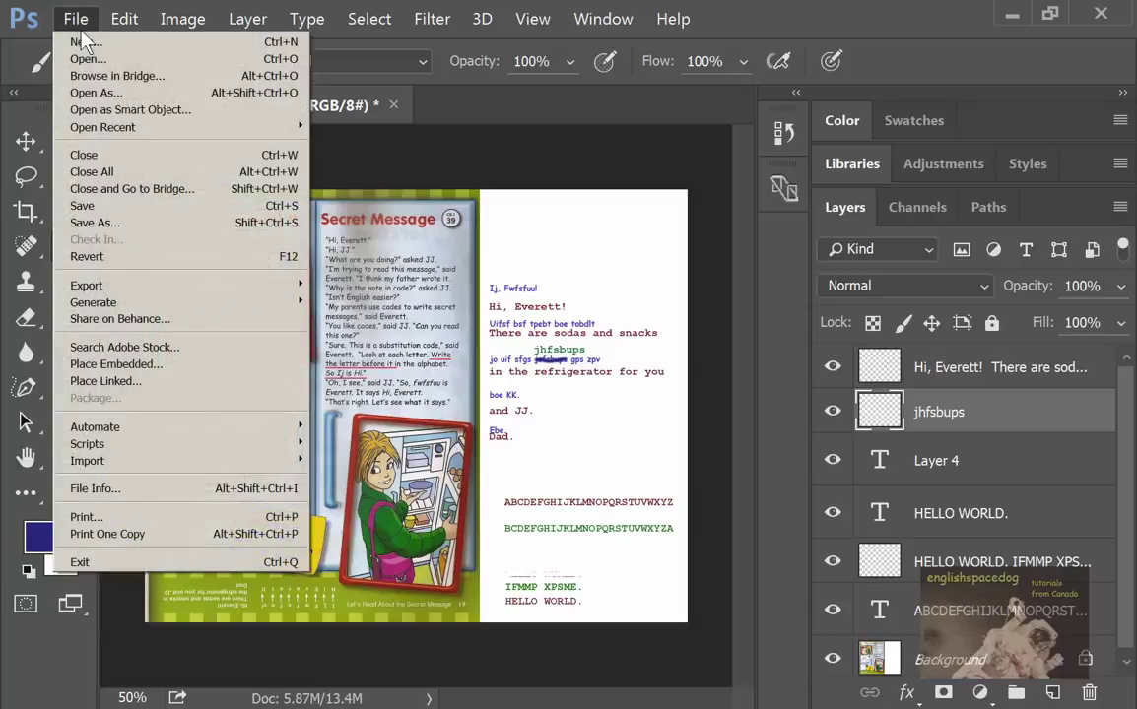
pyautogui.click(201, 225)
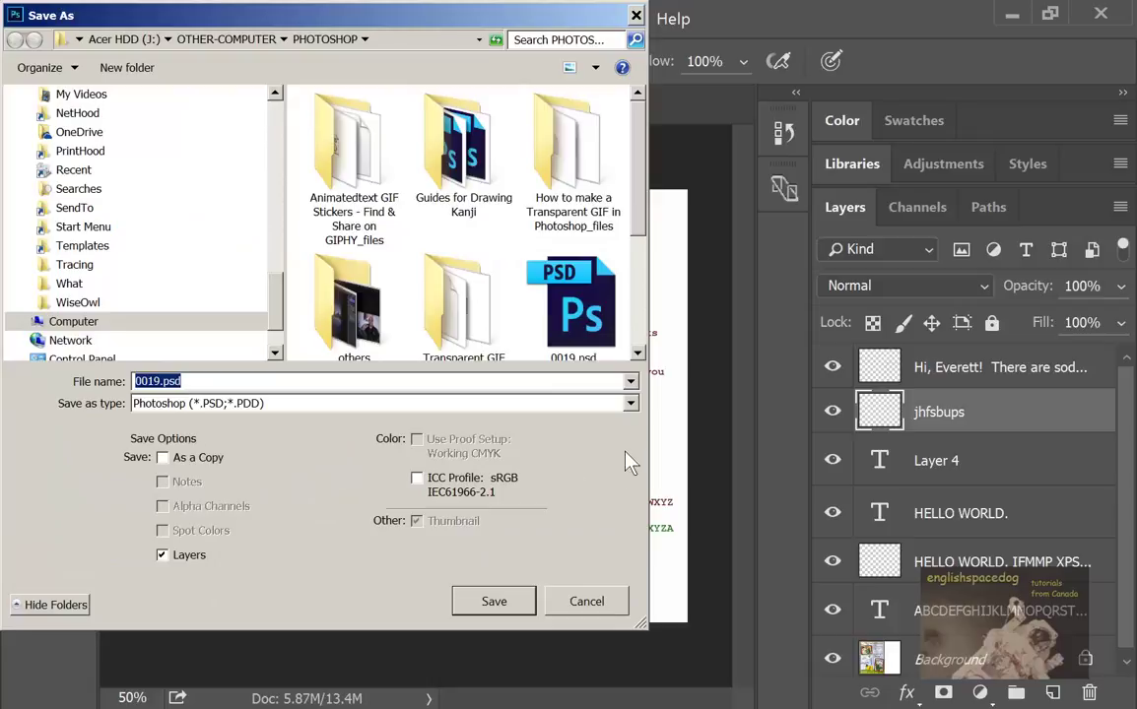
pyautogui.click(525, 609)
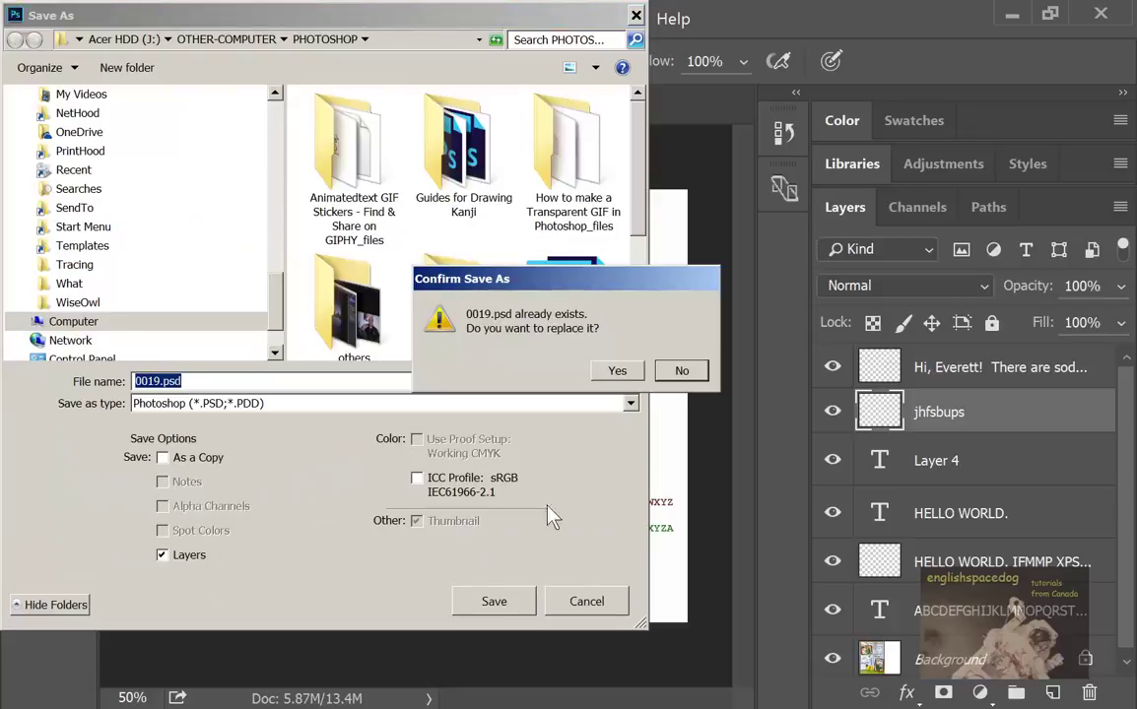
pyautogui.click(616, 375)
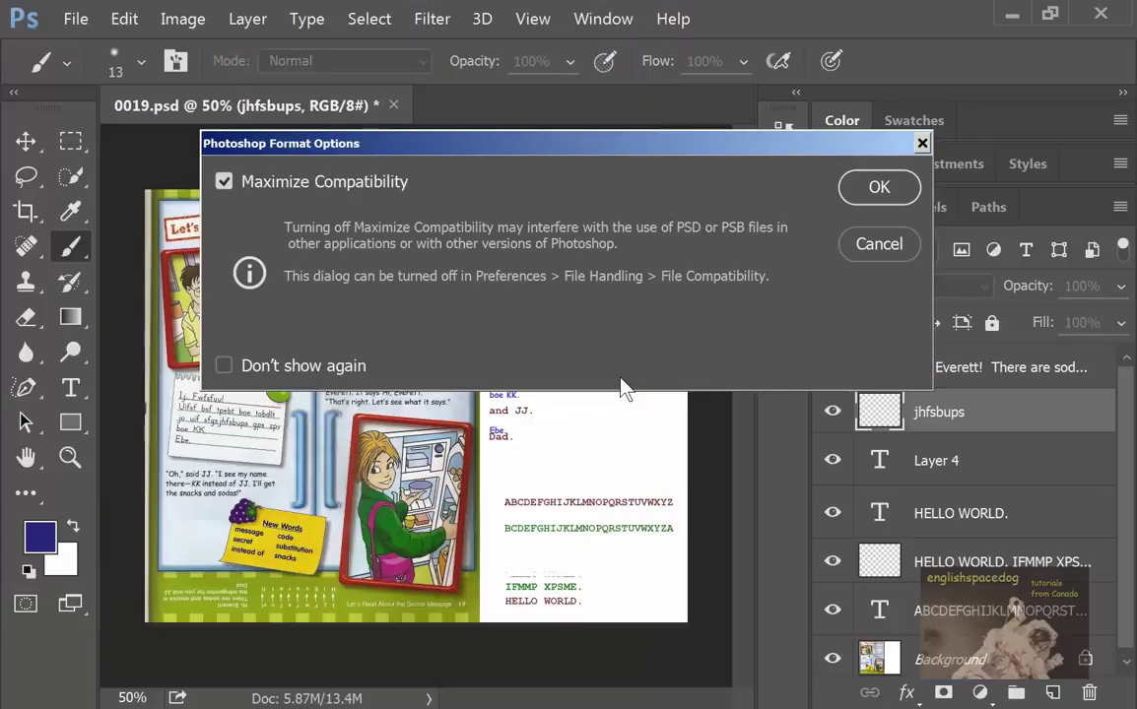
pyautogui.click(877, 185)
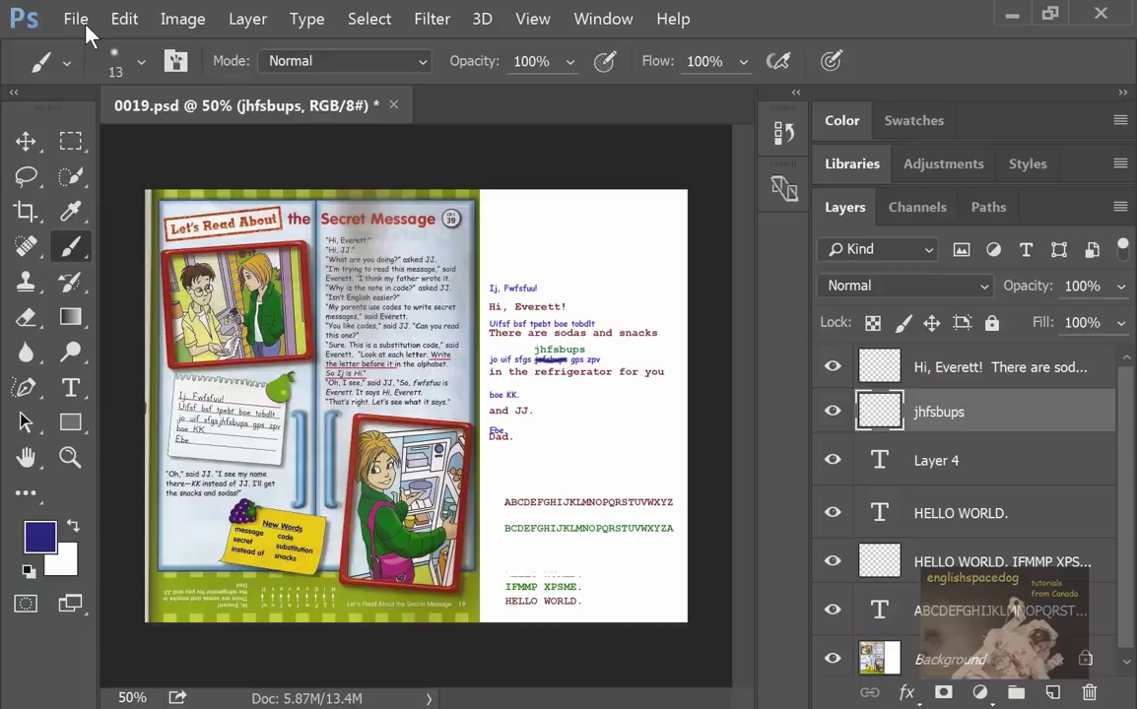
pyautogui.click(32, 20)
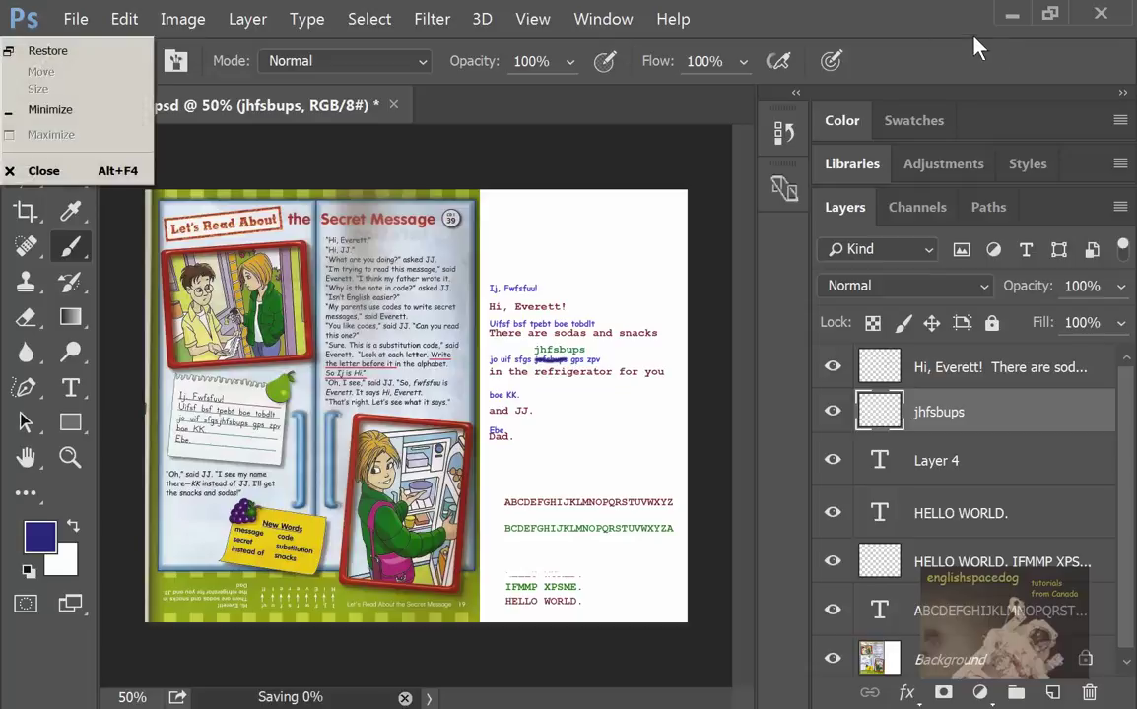
pyautogui.click(820, 29)
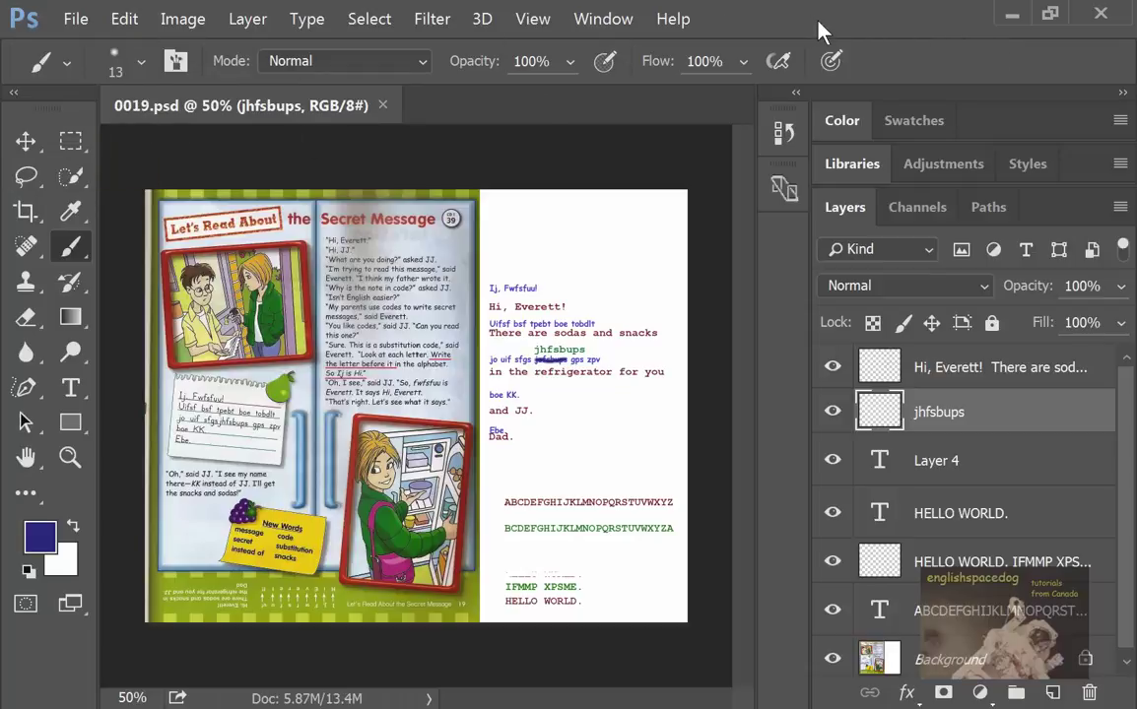
# Start a Save As copy, choosing JPEG and then reopening the format list
pyautogui.click(78, 18)
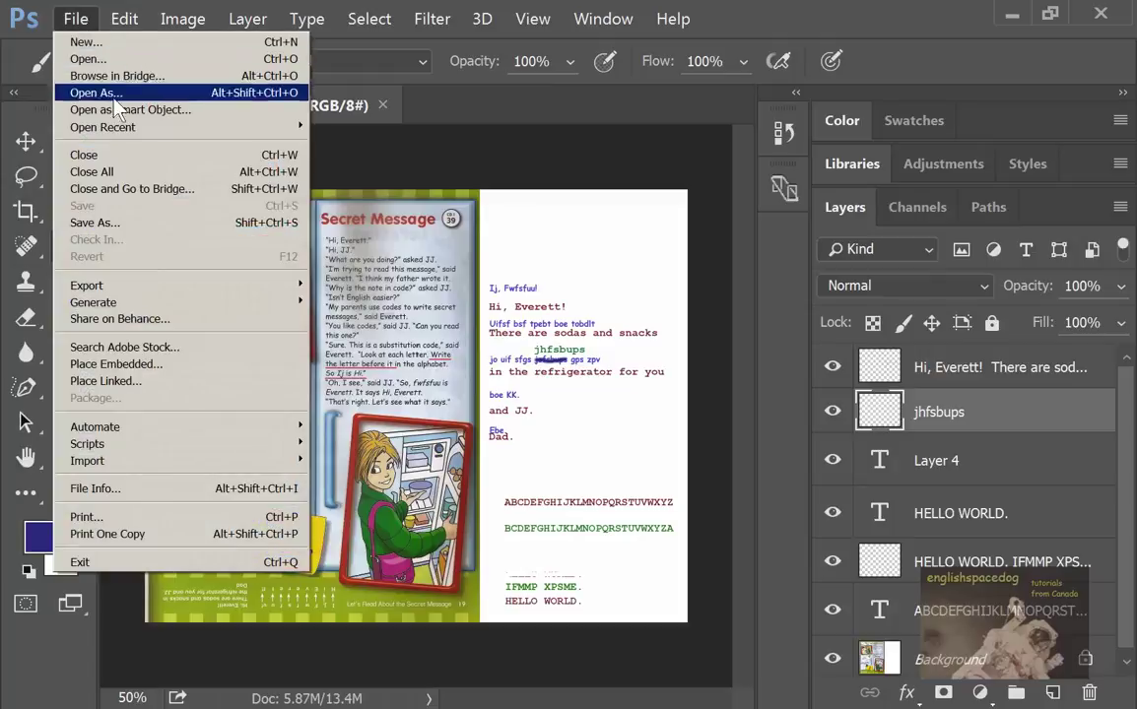
pyautogui.click(158, 230)
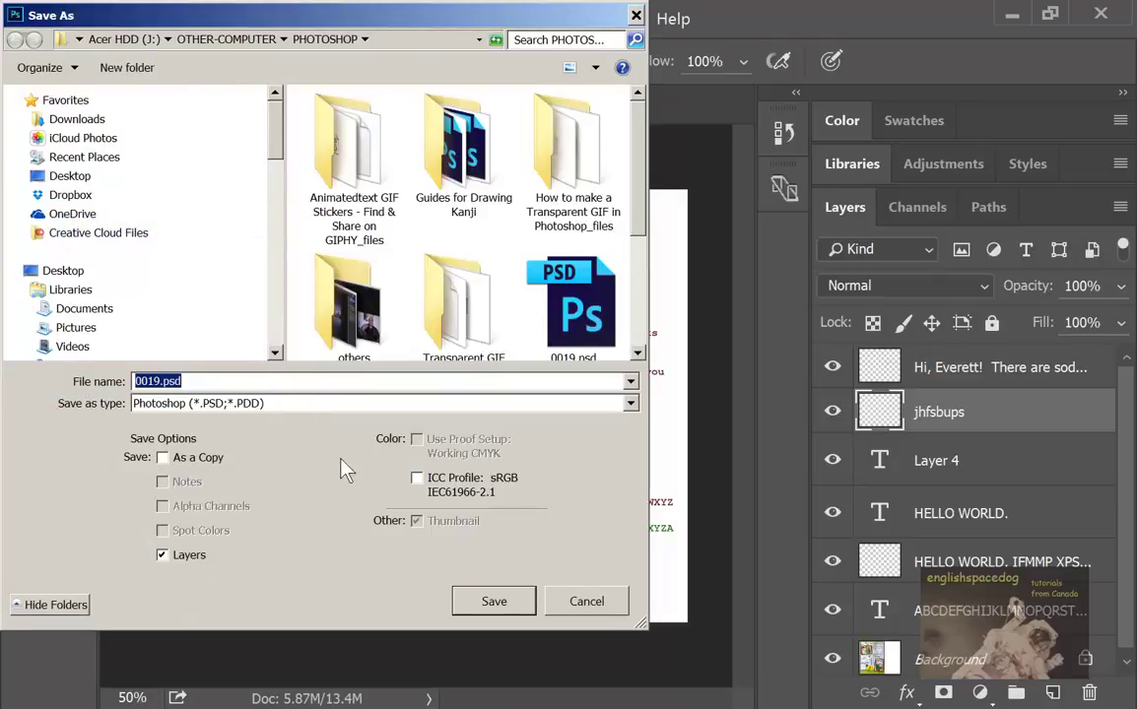
pyautogui.click(626, 403)
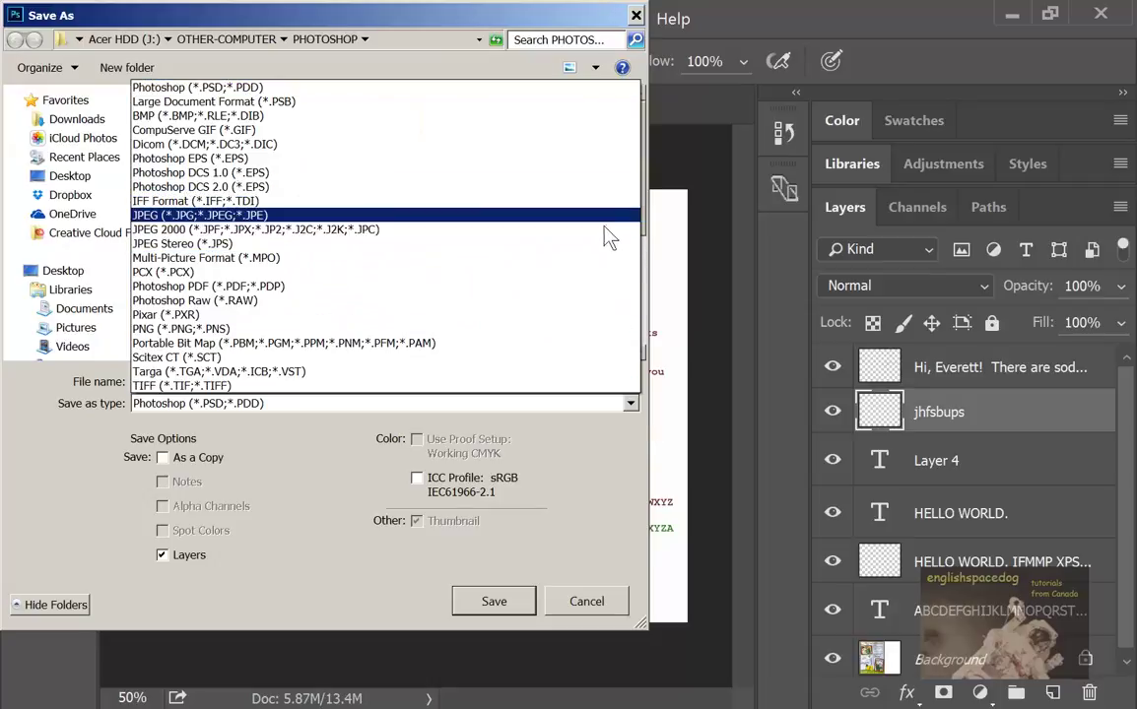
pyautogui.click(603, 215)
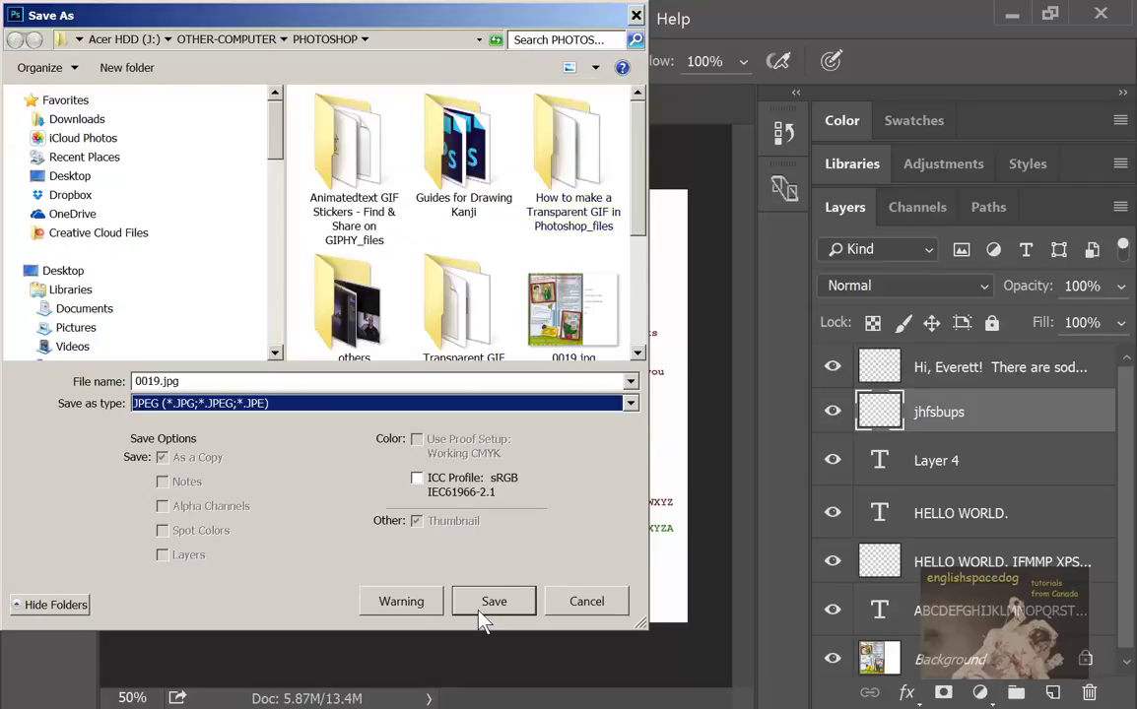
pyautogui.click(587, 402)
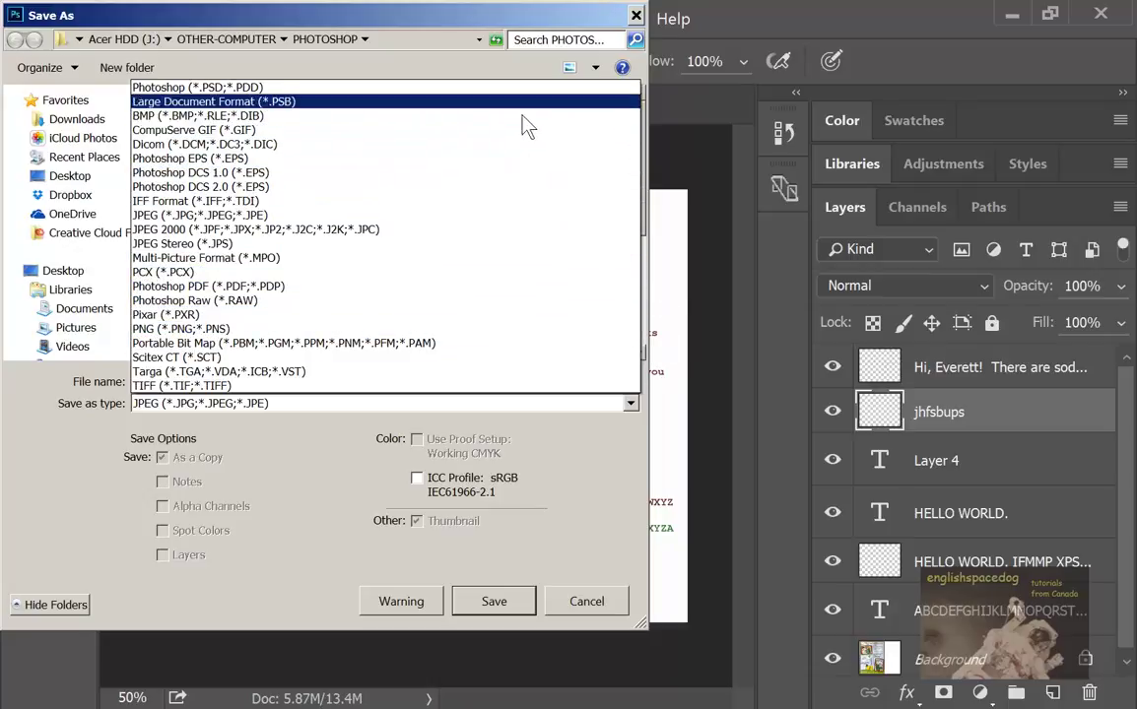
# Save a flattened, indexed-colour copy as 0019.gif, then undo to restore the layers
pyautogui.click(463, 129)
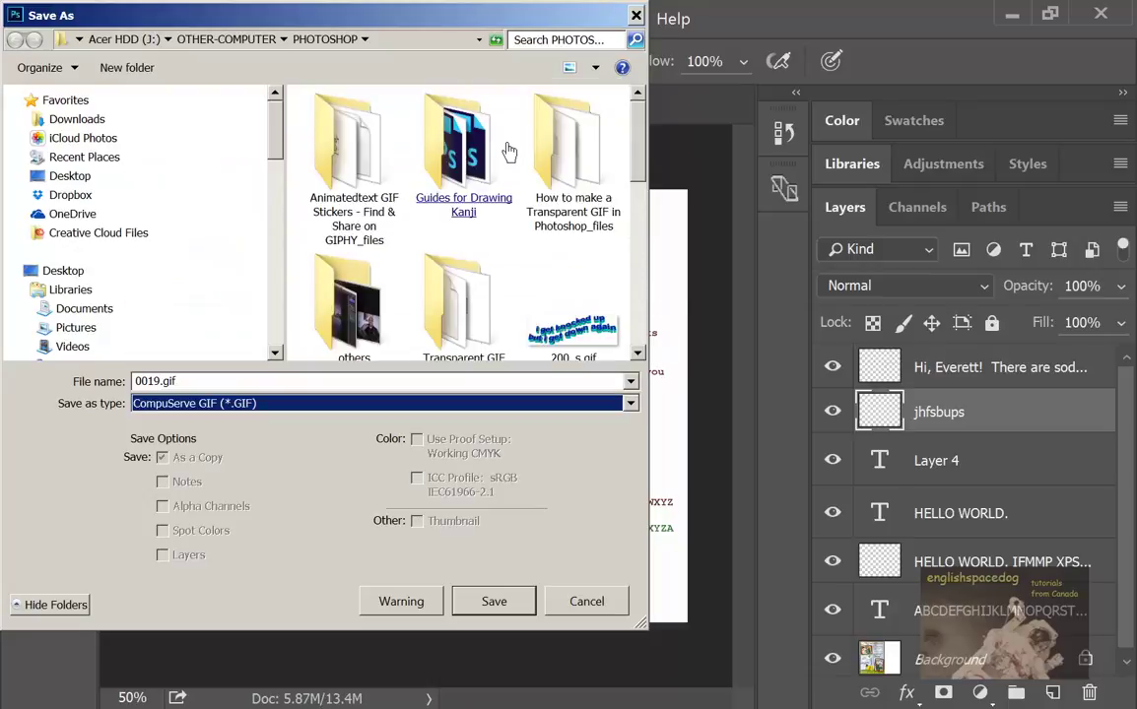
pyautogui.click(524, 616)
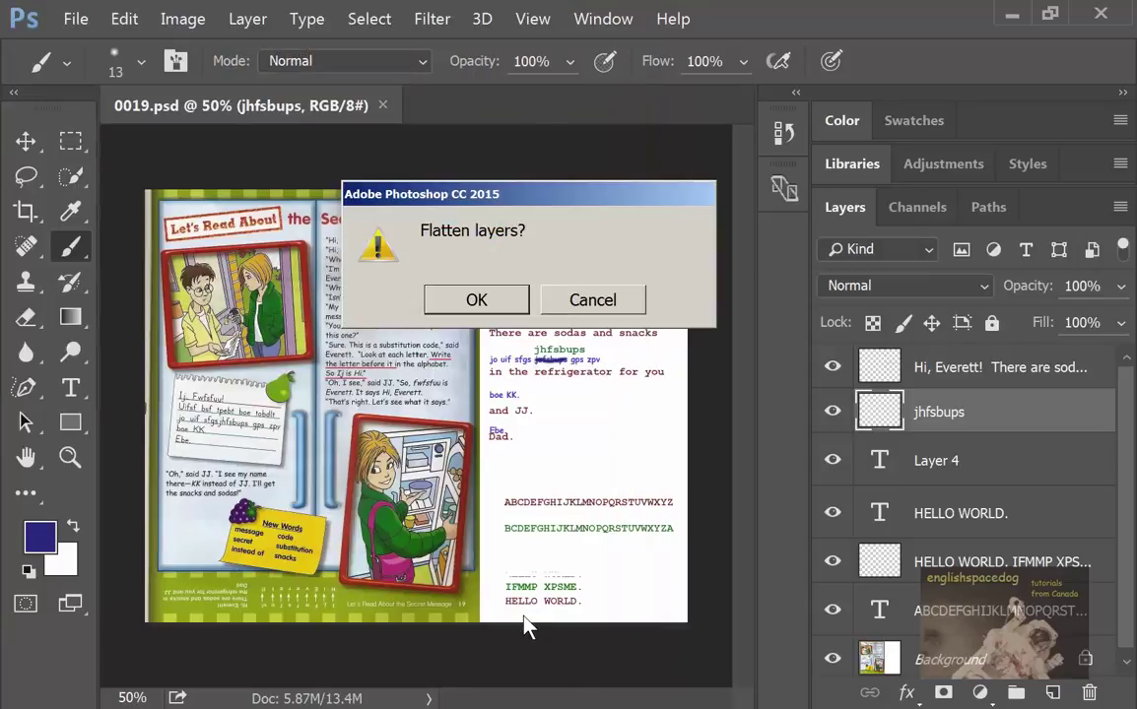
pyautogui.click(483, 311)
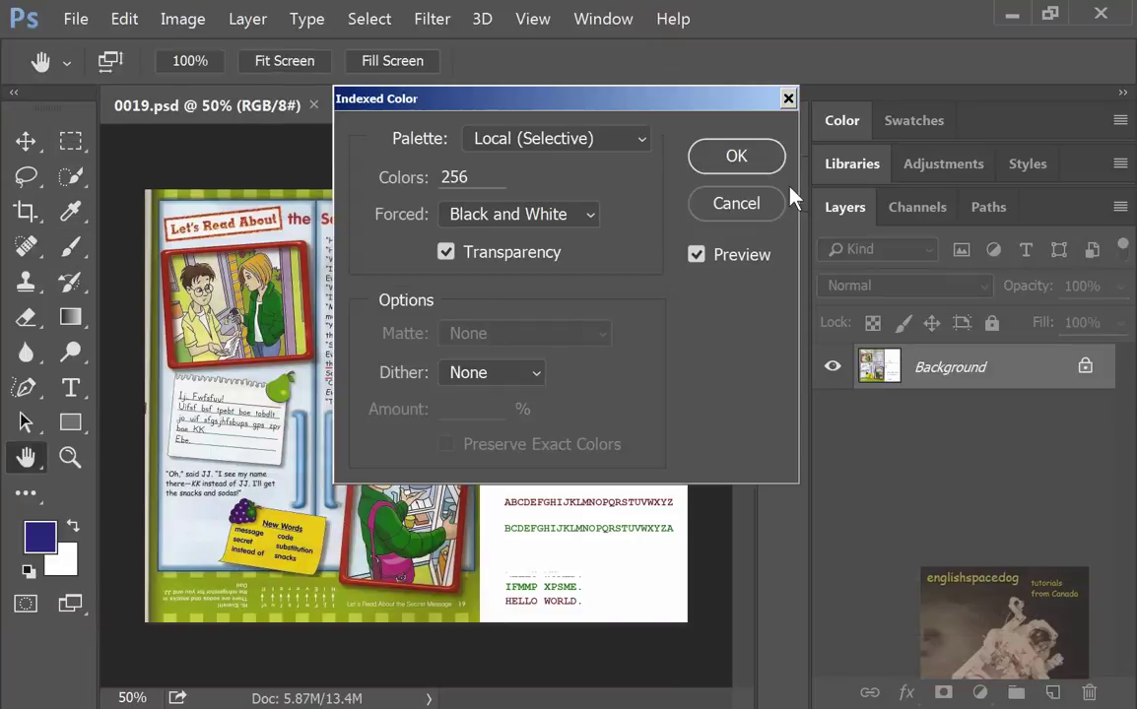
pyautogui.click(751, 172)
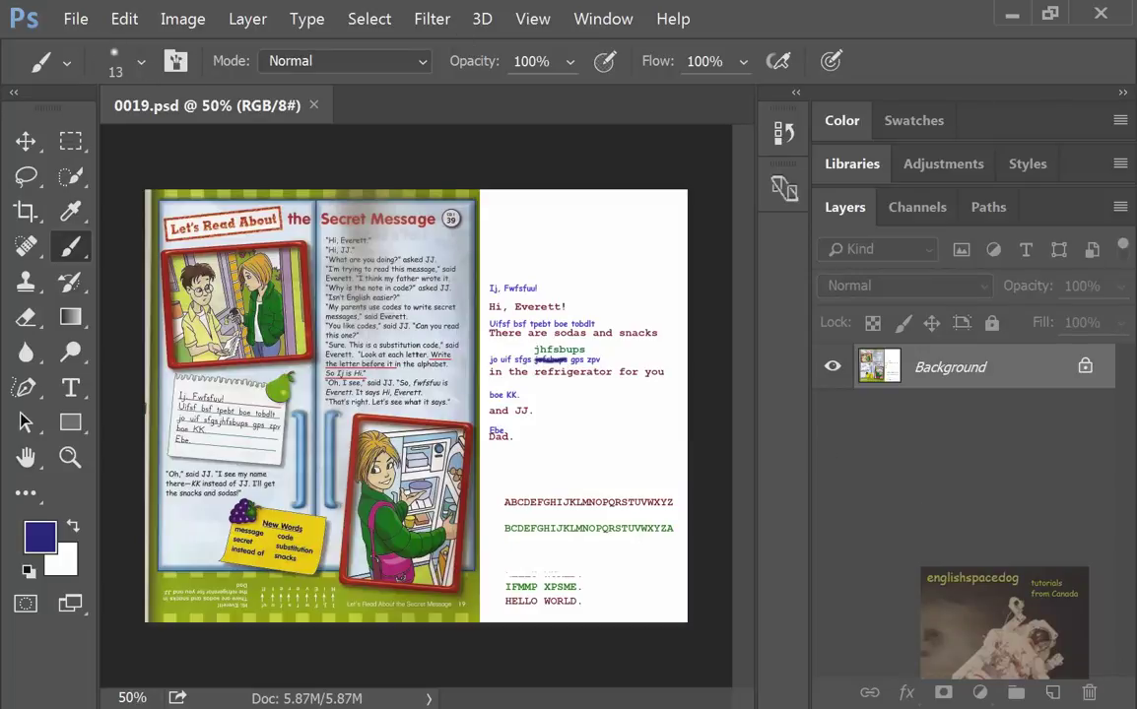
pyautogui.hotkey('ctrl', 'z')
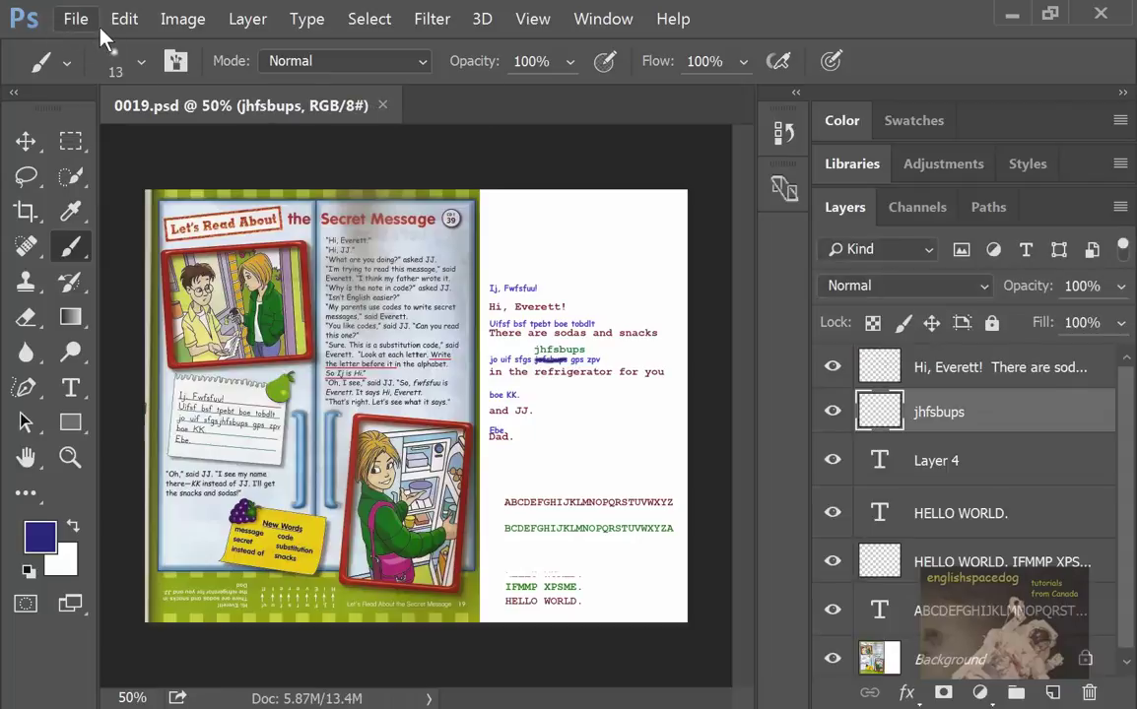
# Reopen 0019.psd to check its layers were kept
pyautogui.click(85, 22)
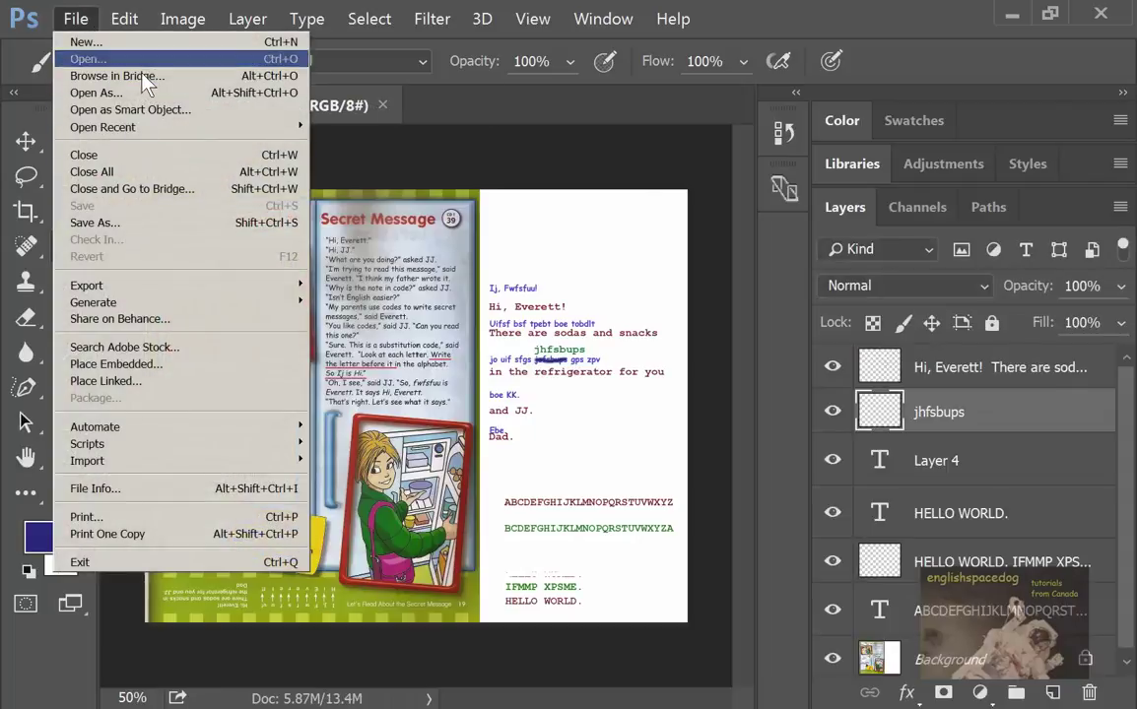
pyautogui.click(128, 60)
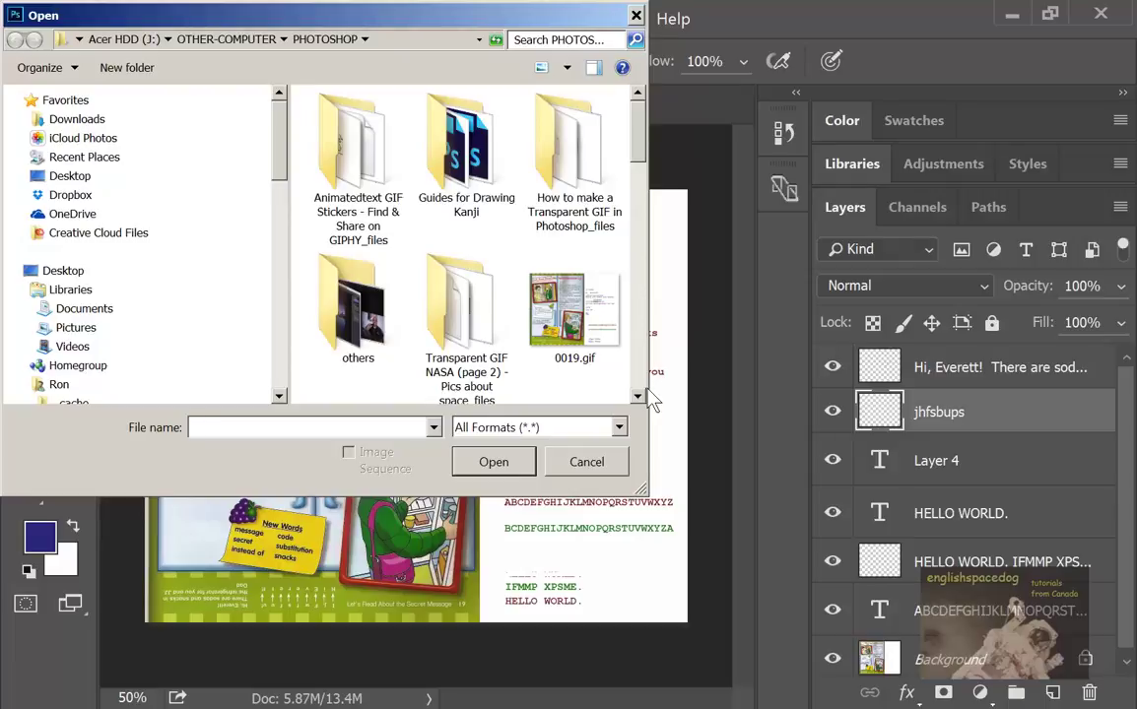
pyautogui.scroll(-2, 649, 391)
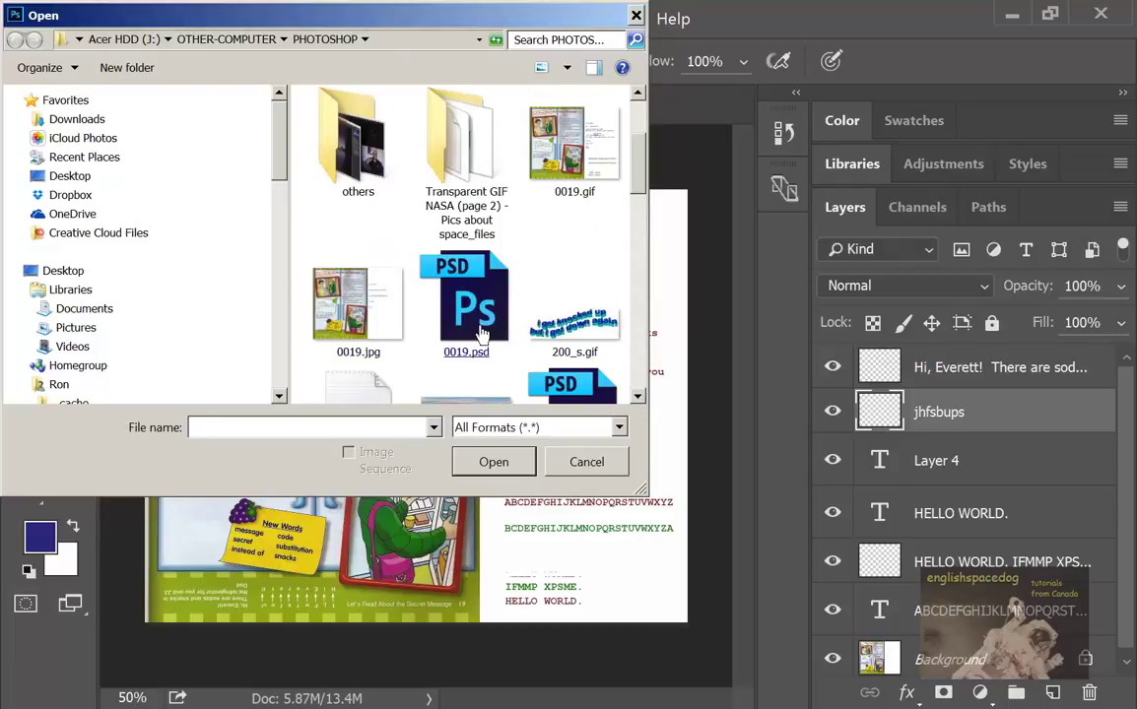
pyautogui.doubleClick(465, 295)
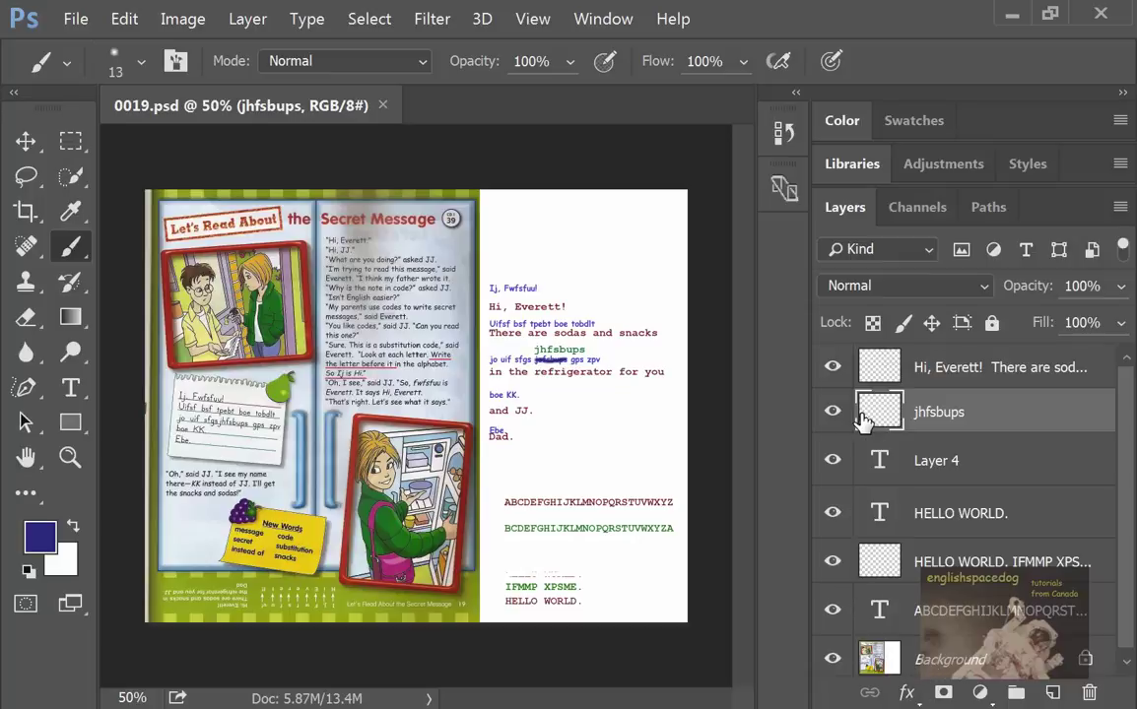
# Toggle the 'Hi, Everett!' text and 'jhfsbups' word layers off and back on to check them
pyautogui.click(835, 373)
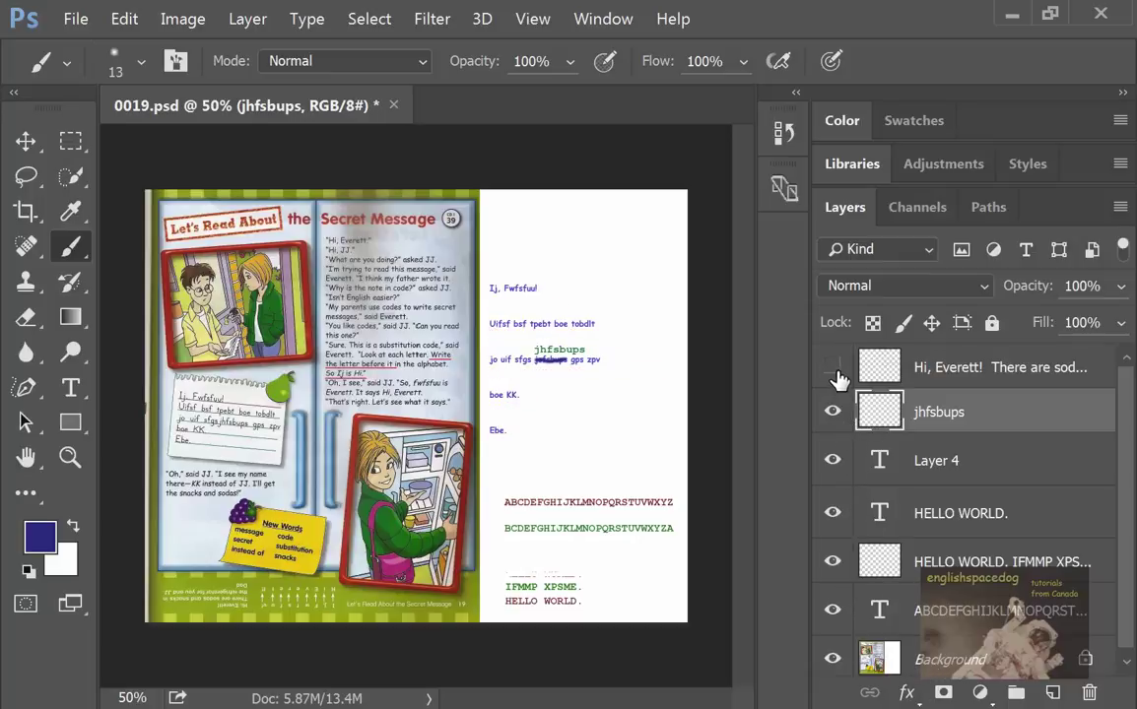
pyautogui.click(834, 371)
pyautogui.click(833, 370)
pyautogui.click(833, 368)
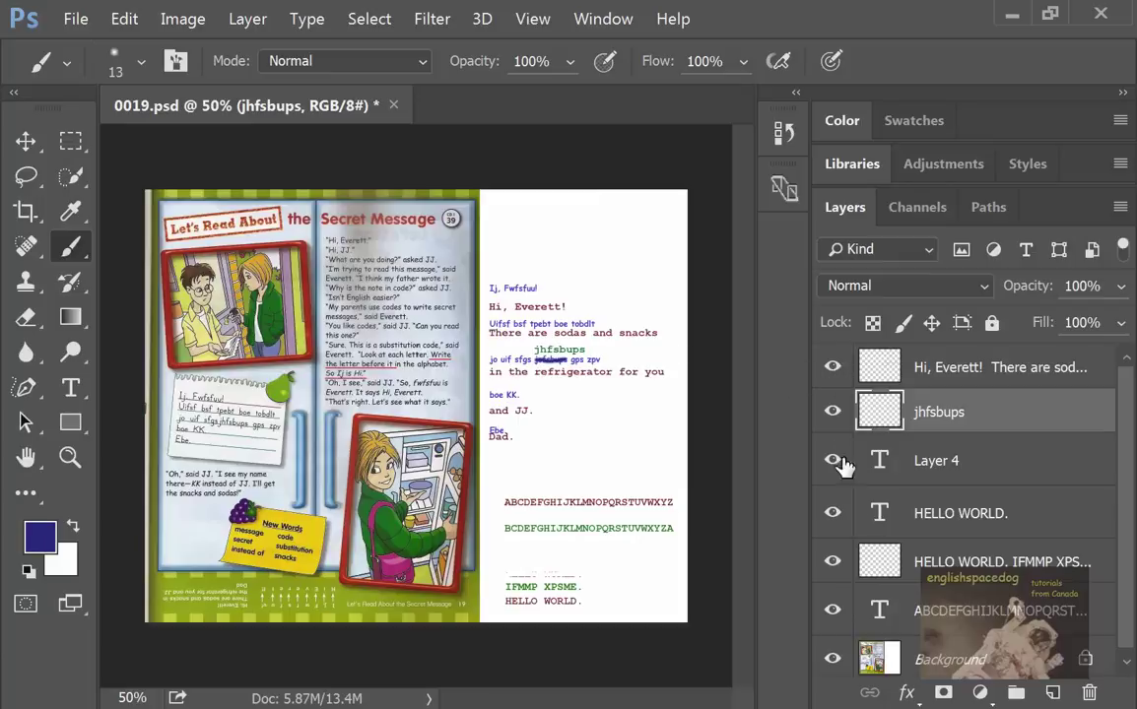
pyautogui.click(843, 413)
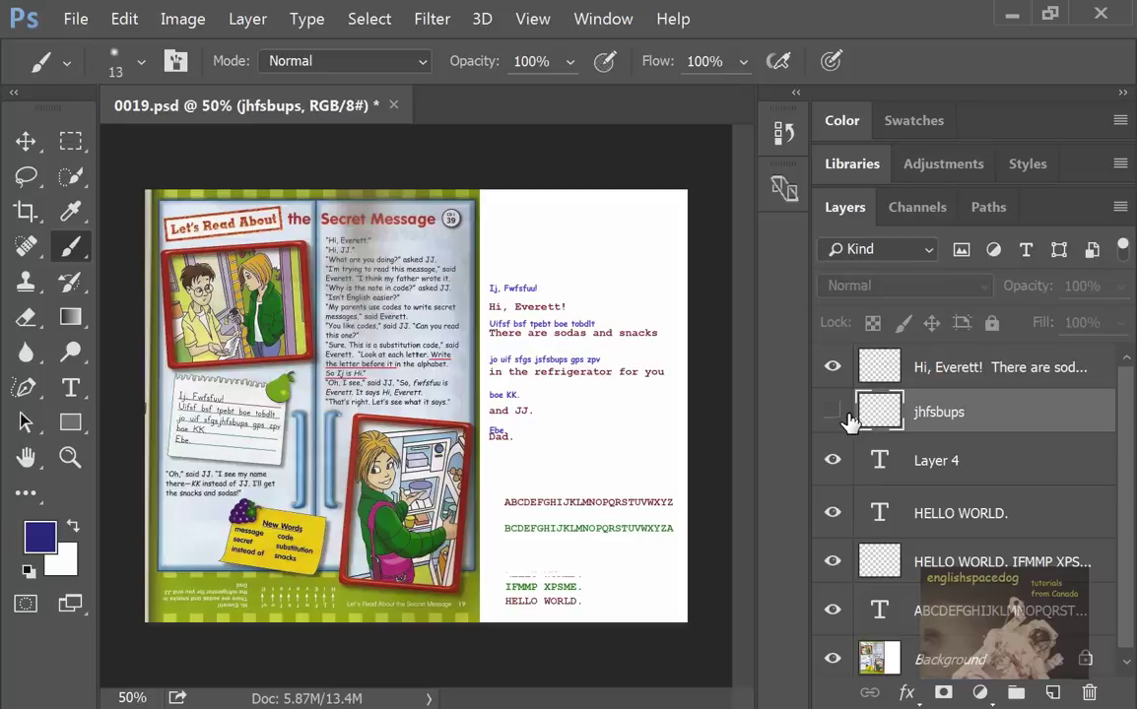
pyautogui.click(834, 413)
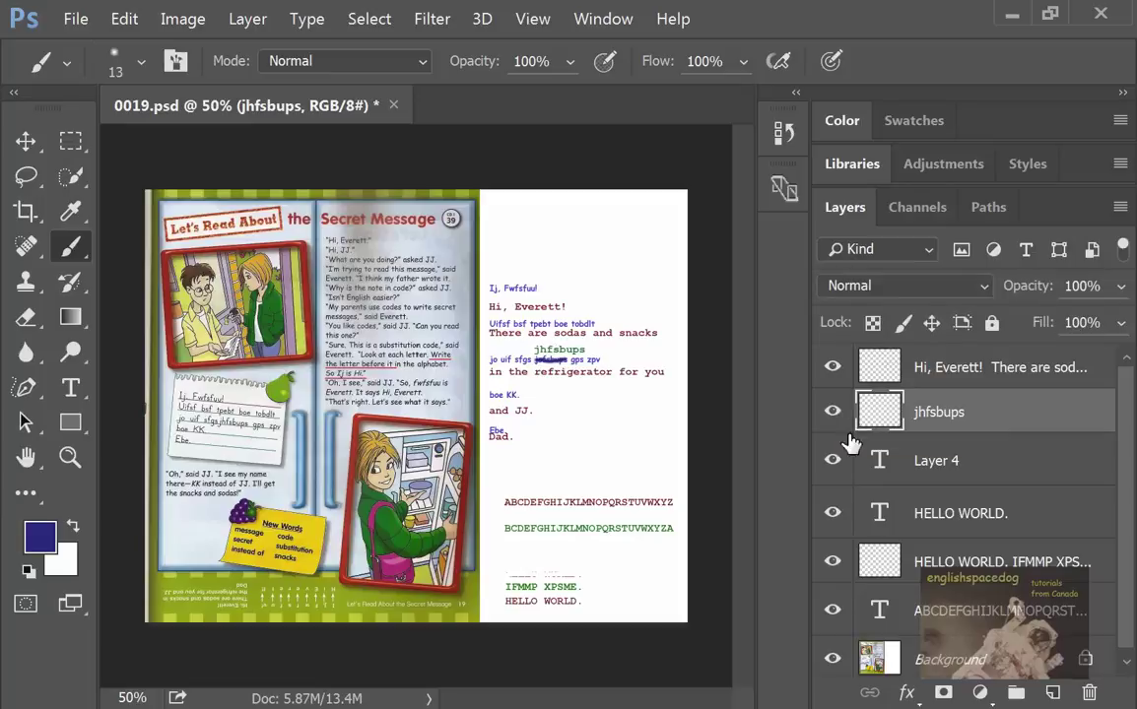
# Toggle Layer 4, the 'HELLO WORLD.' text and the 'IFMMP XPSME.' coded line off and on
pyautogui.click(837, 465)
pyautogui.click(837, 465)
pyautogui.click(835, 514)
pyautogui.click(836, 513)
pyautogui.click(847, 562)
pyautogui.click(845, 612)
# Hide the alphabet key lines layer, then briefly toggle the background comic page off and on
pyautogui.click(845, 612)
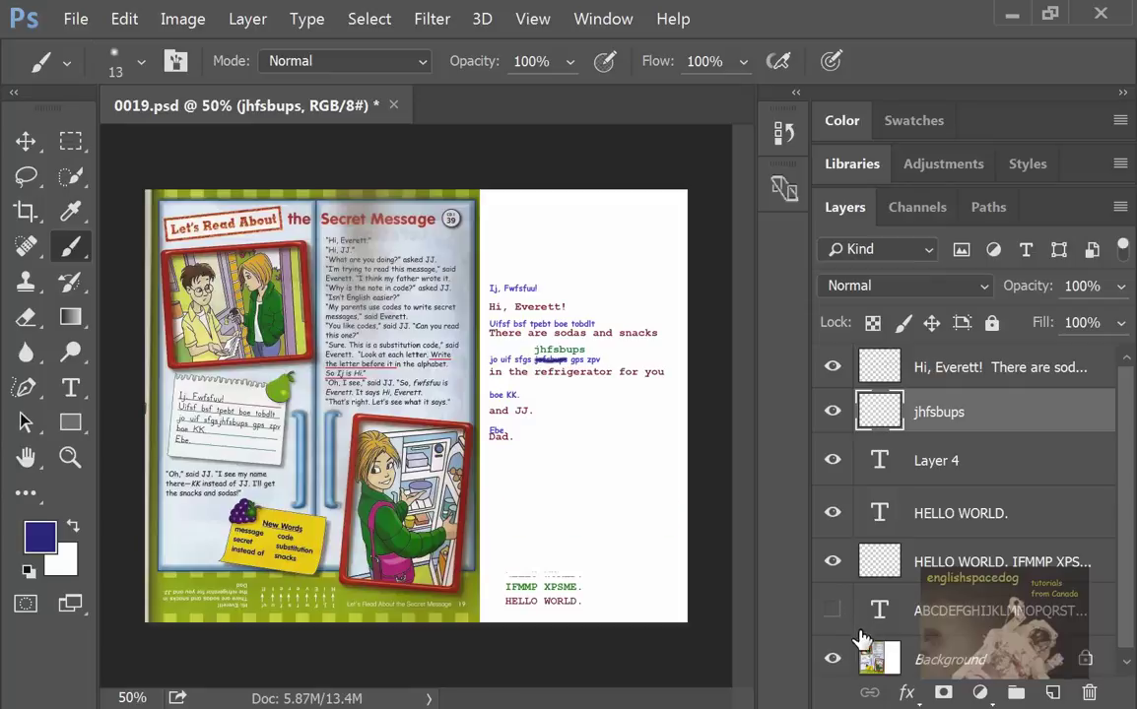
pyautogui.click(843, 668)
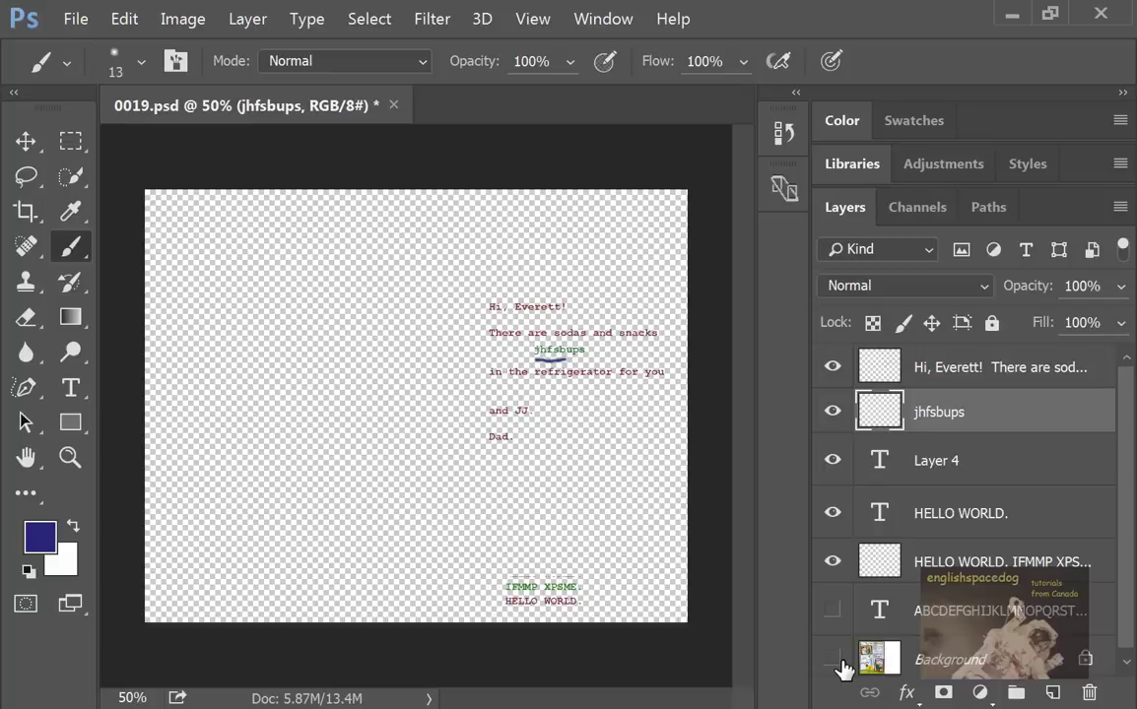
pyautogui.click(844, 668)
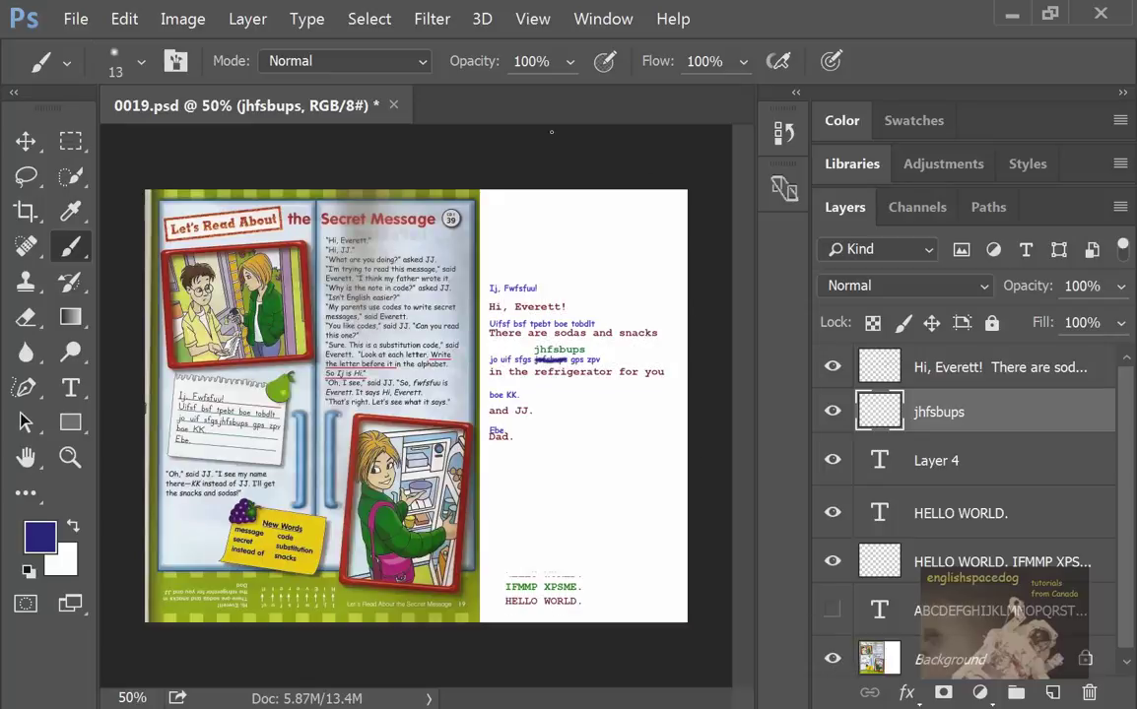